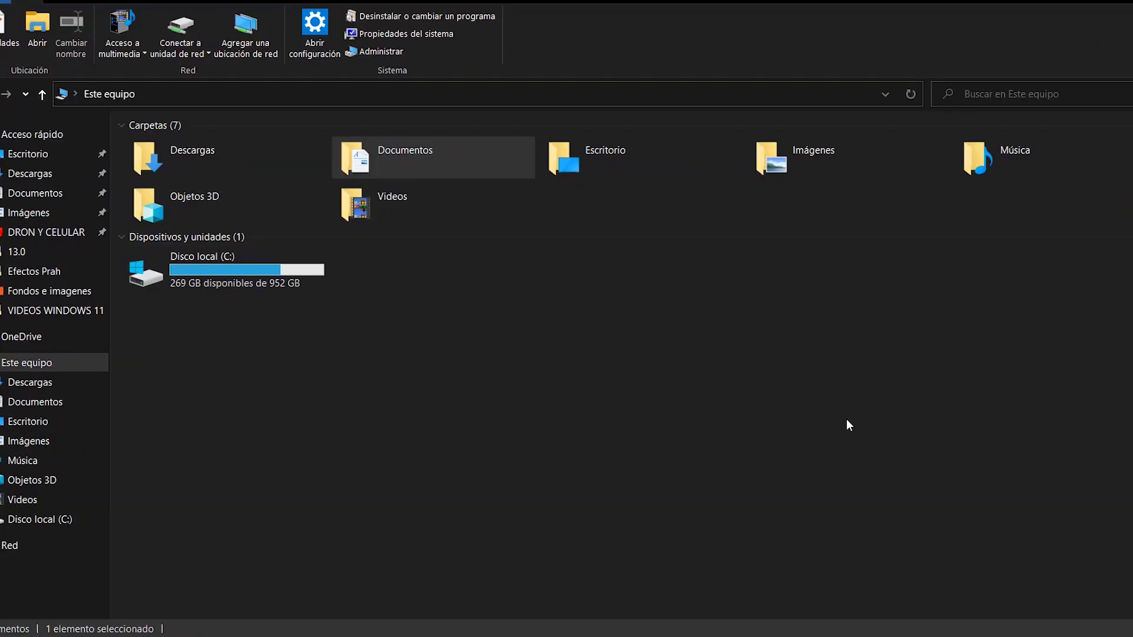
- Launch Comprobación de estado de la PC and check this computer against the Windows 11 requirements
key("super")
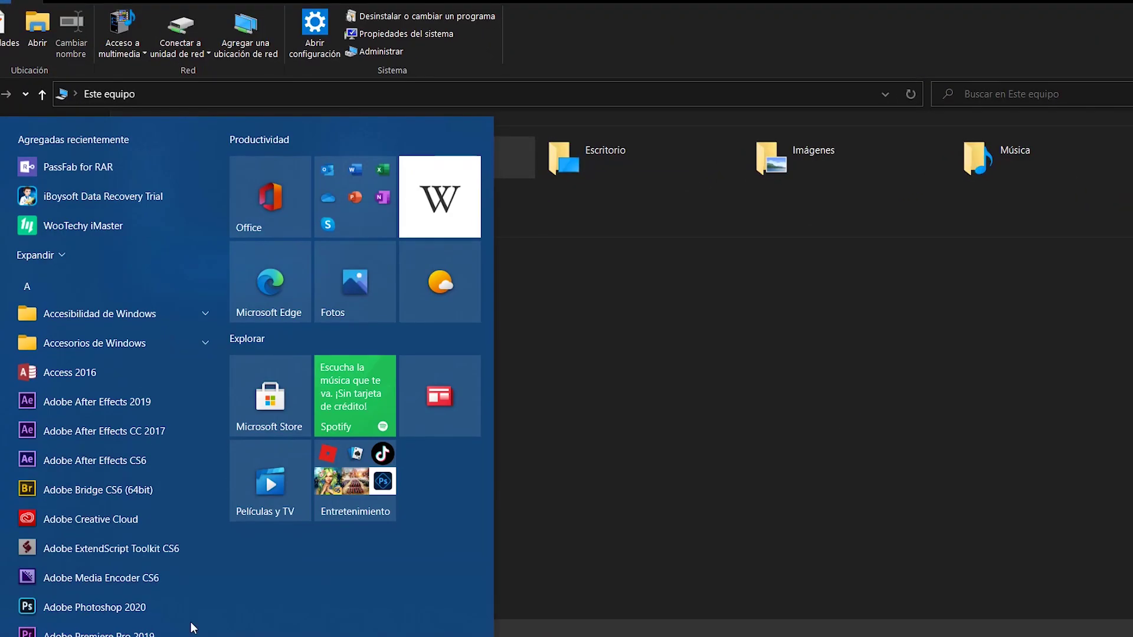
key("super")
key("super")
scroll(89, 414, "down", 5)
scroll(59, 254, "up", 5)
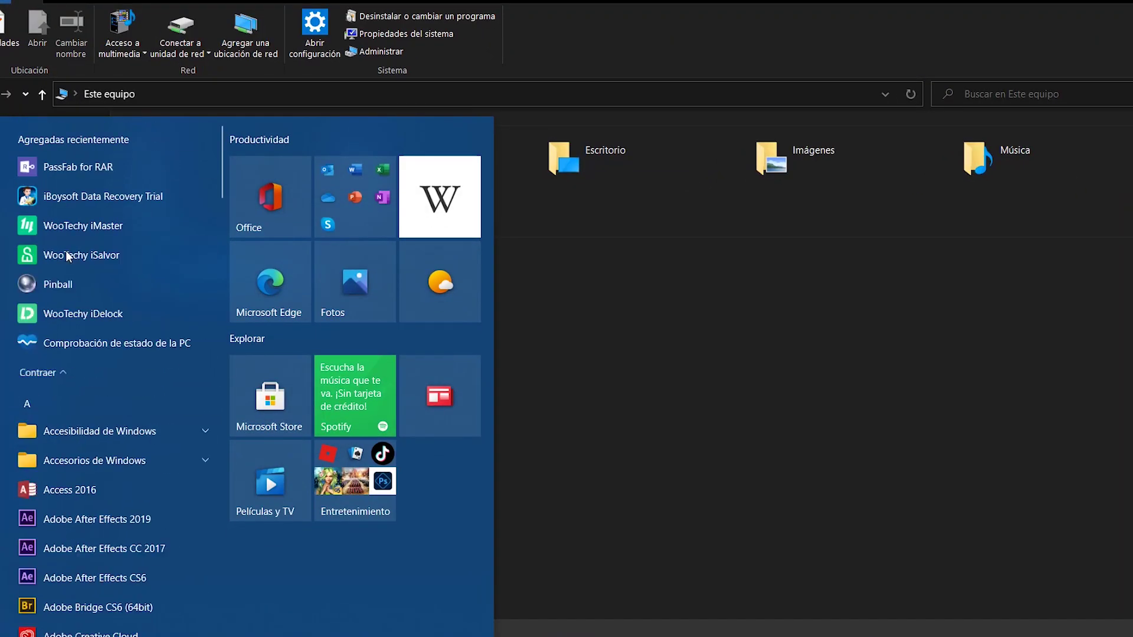
left_click(679, 350)
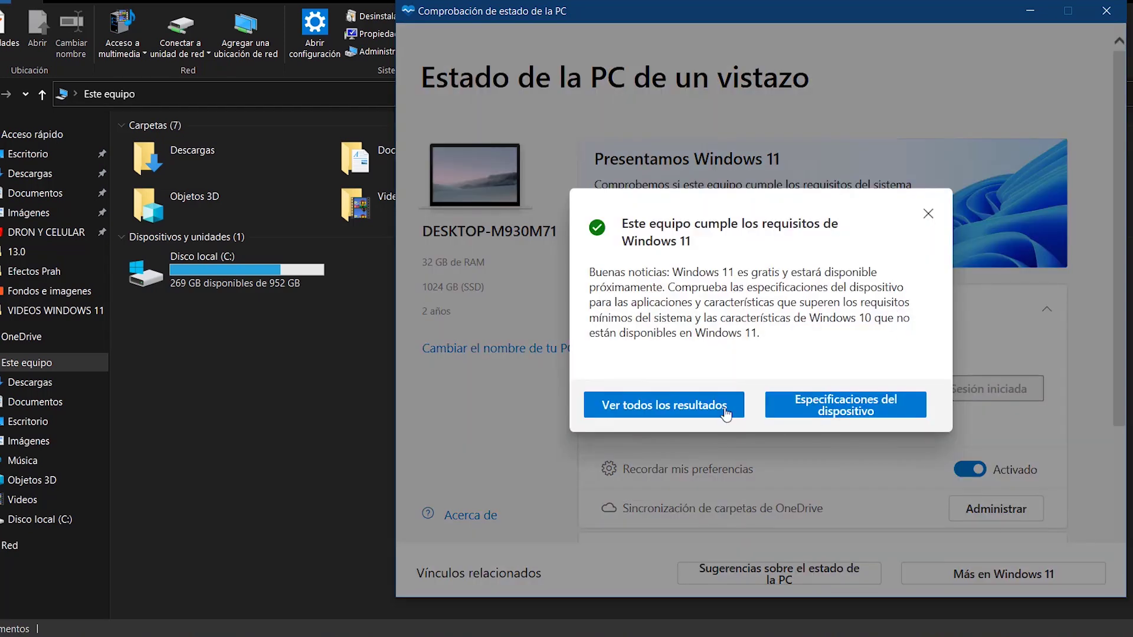
- Expand the full Windows 11 compatibility results and review each listed requirement
left_click(650, 413)
left_click_drag(930, 344, 948, 381)
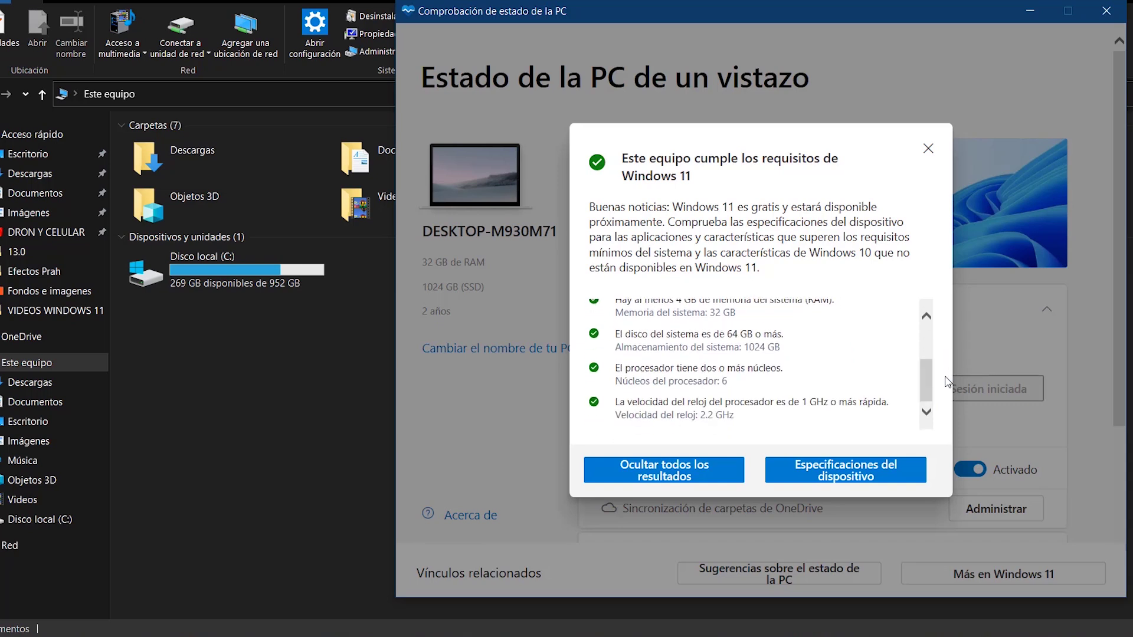
scroll(866, 381, "up", 3)
scroll(866, 380, "down", 3)
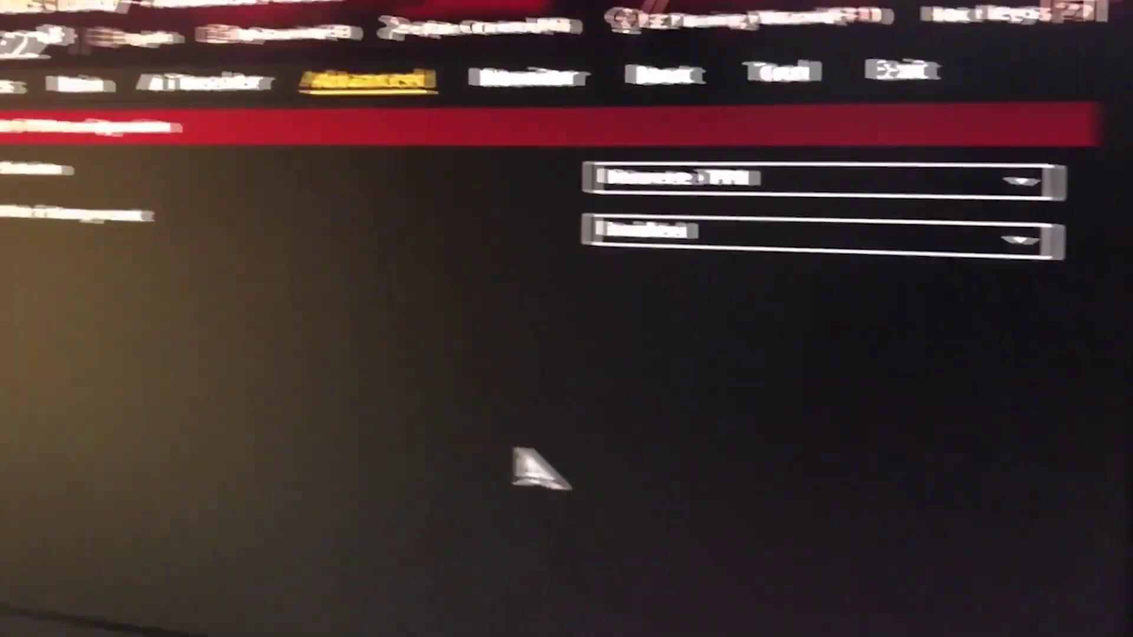
- Set TPM Device Selection to Firmware TPM in the AMD fTPM configuration and accept the notice
key("Down")
key("Return")
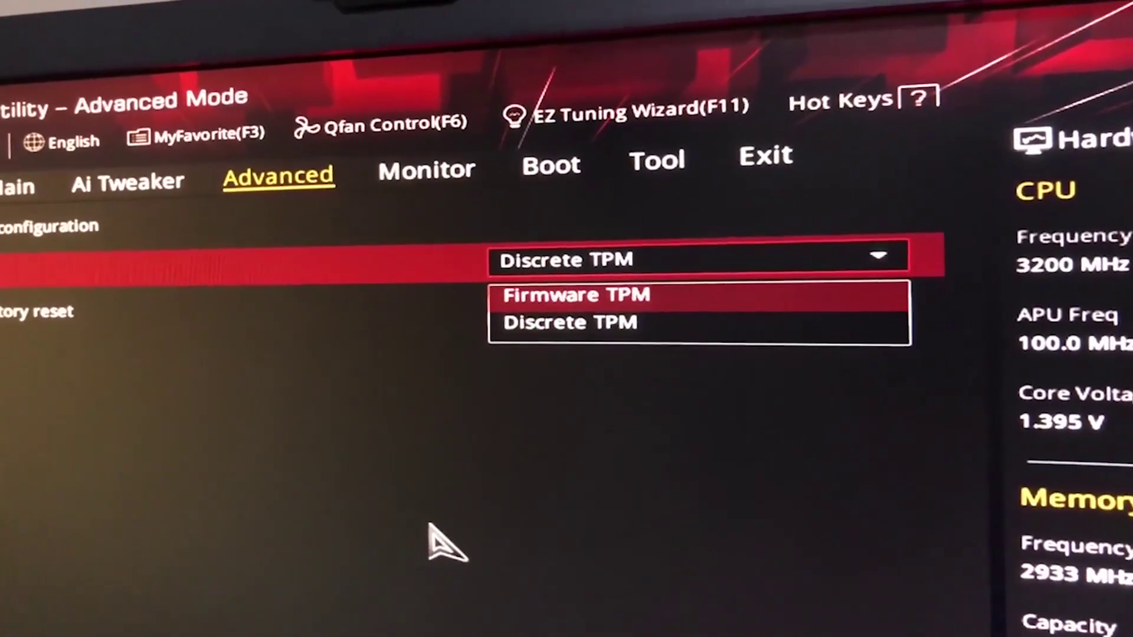
key("Return")
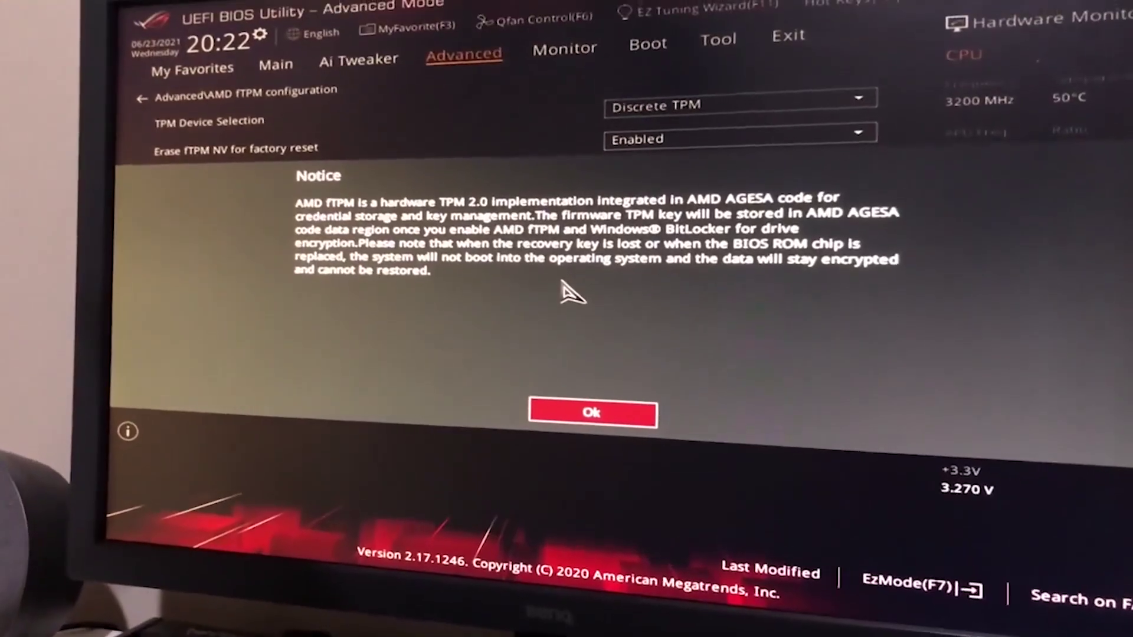
key("Return")
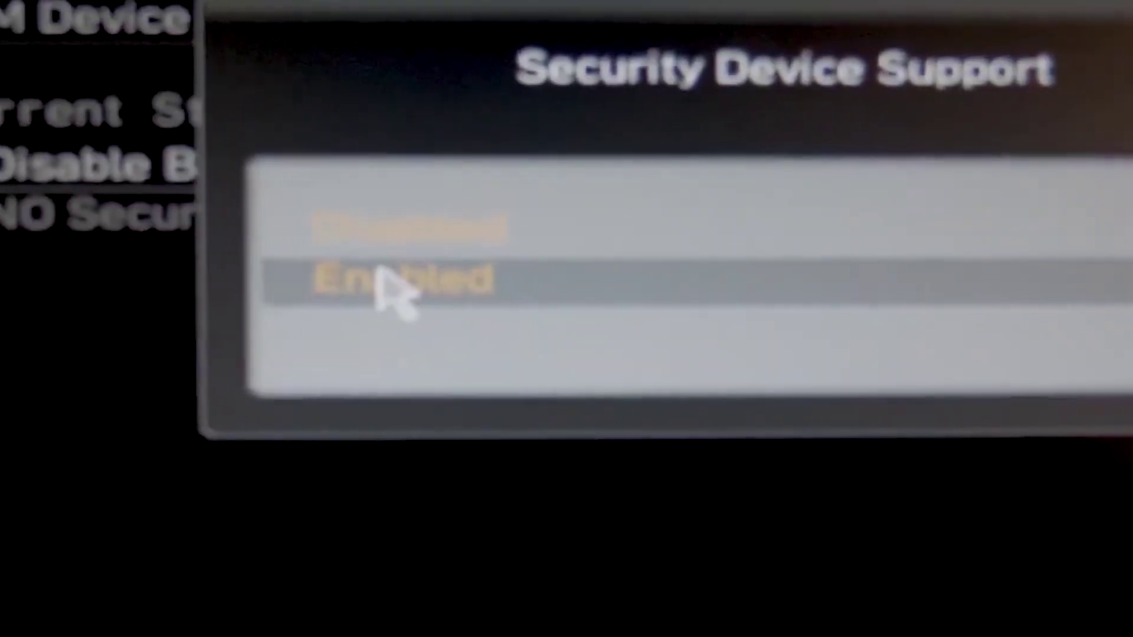
- Set Security Device Support to Enabled, check that TPM Device Selection is PTT, and save the BIOS changes
left_click(385, 287)
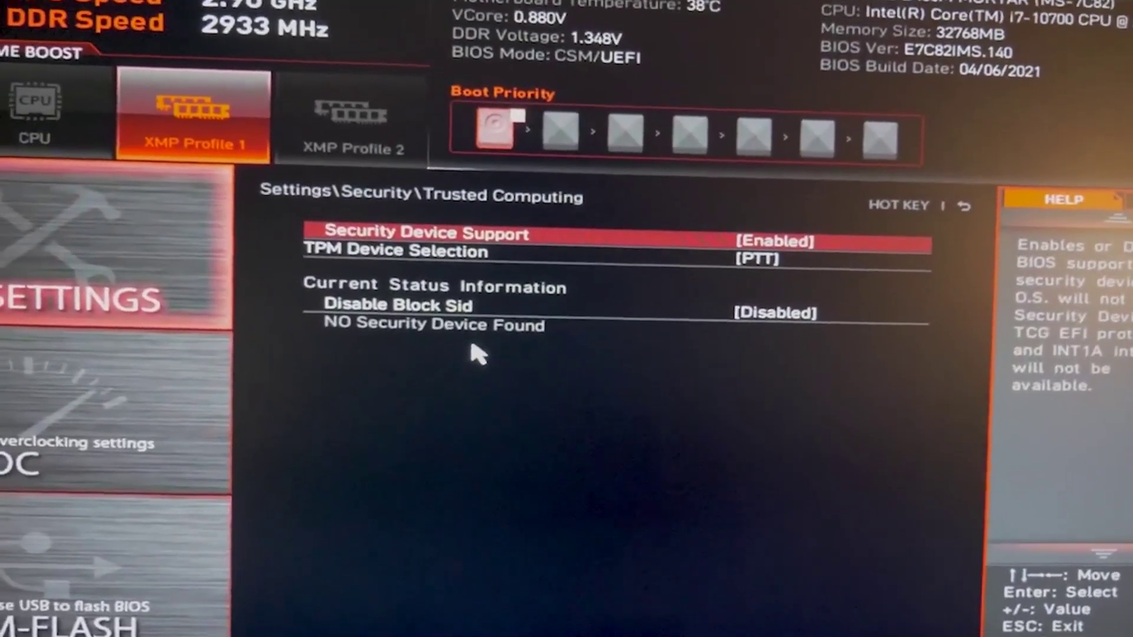
key("Down")
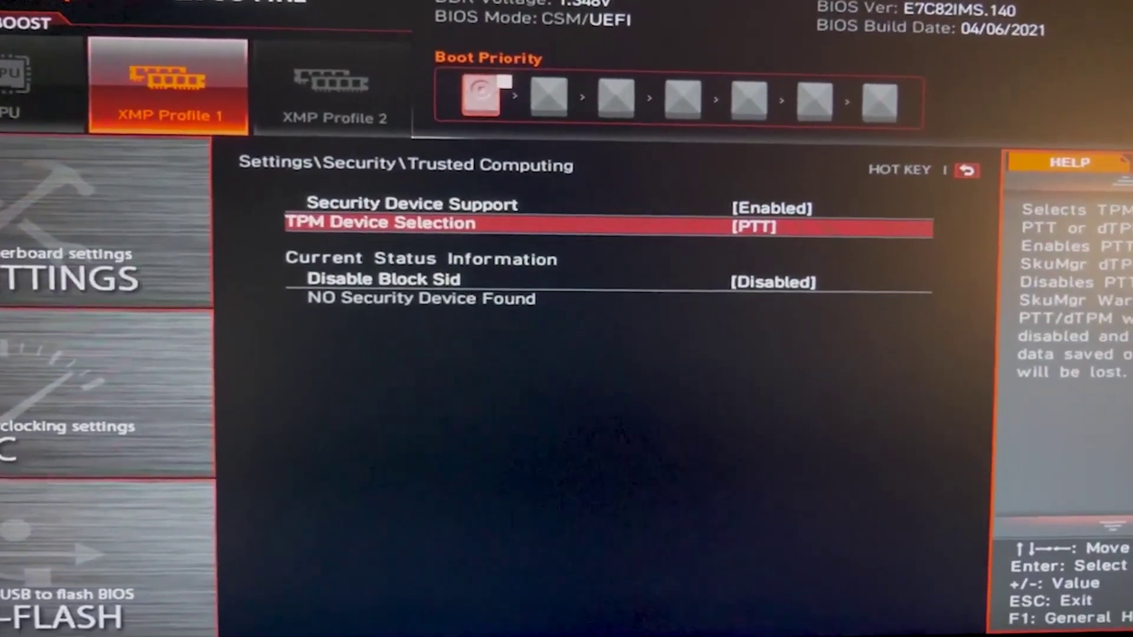
key("F10")
left_click(423, 362)
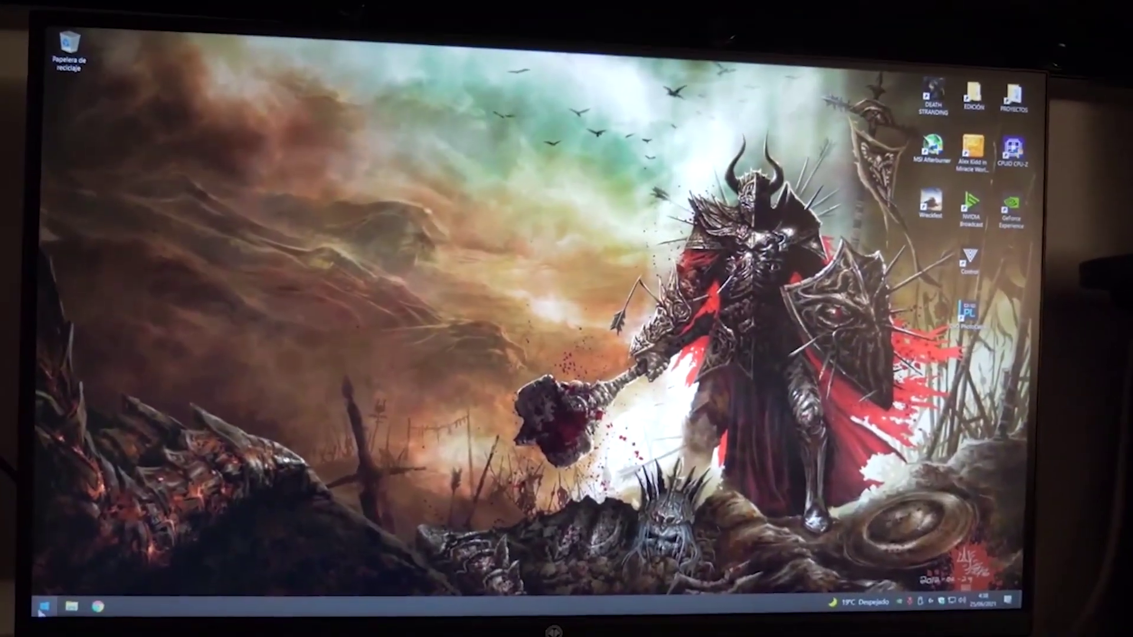
- Bring up the Windows Run dialog and execute the command already filled in
right_click(42, 609)
left_click(107, 563)
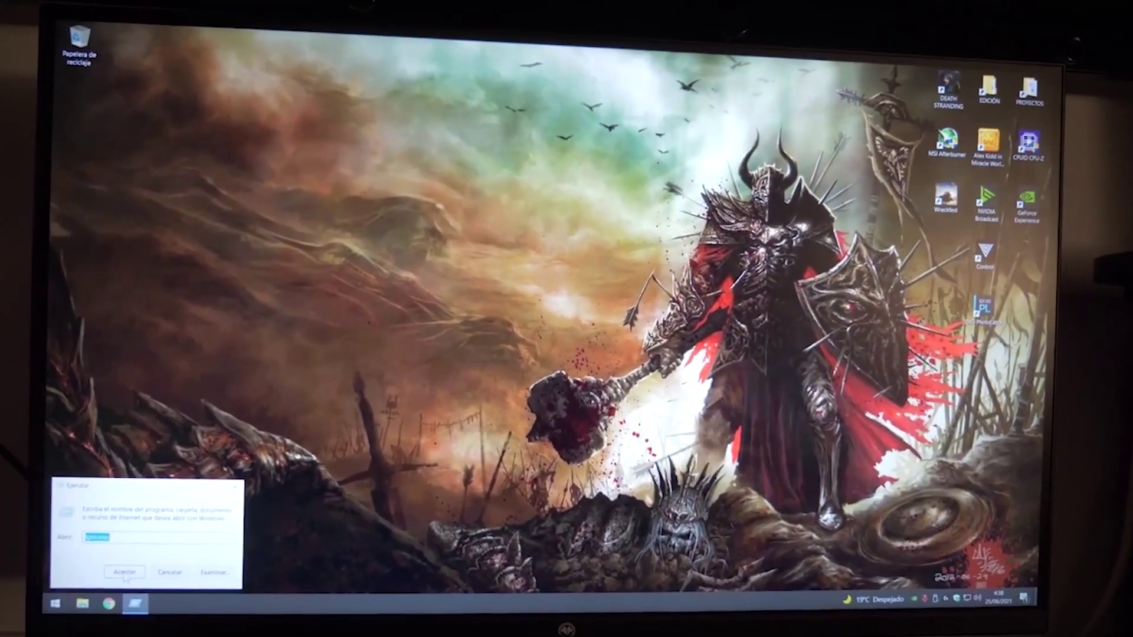
left_click(126, 574)
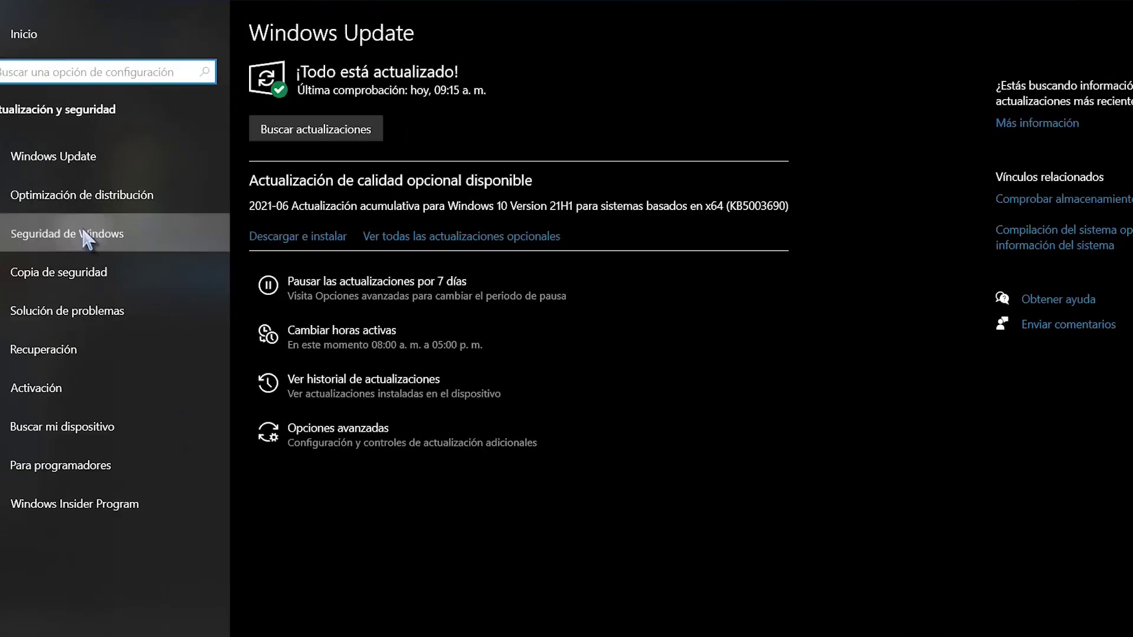
- Open Seguridad del dispositivo from the Seguridad de Windows protection areas
left_click(88, 237)
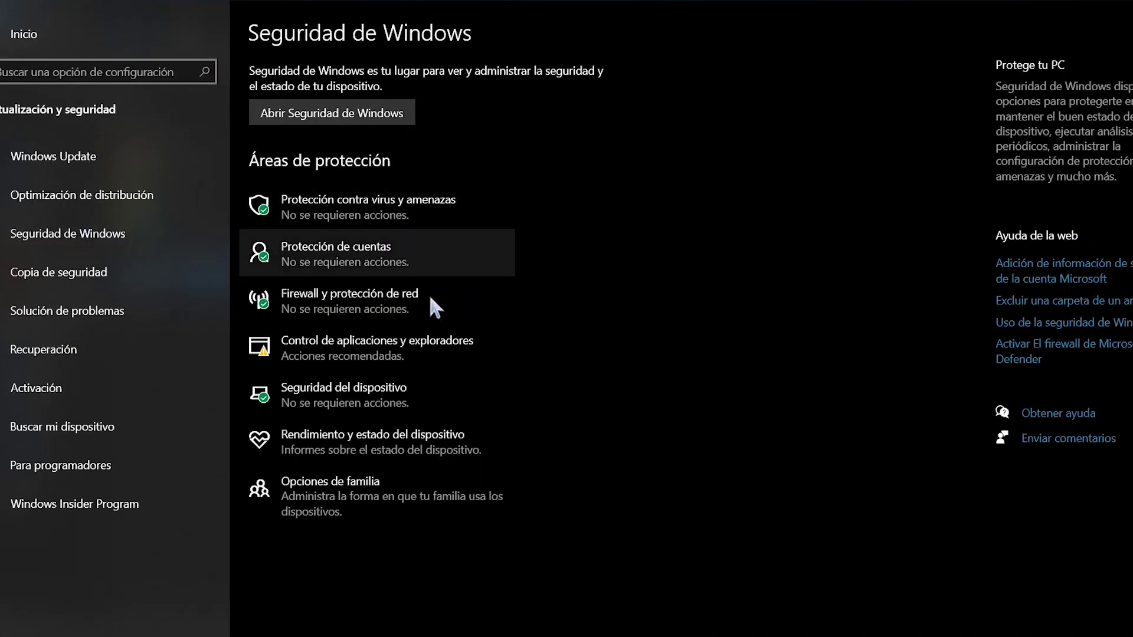
left_click(352, 393)
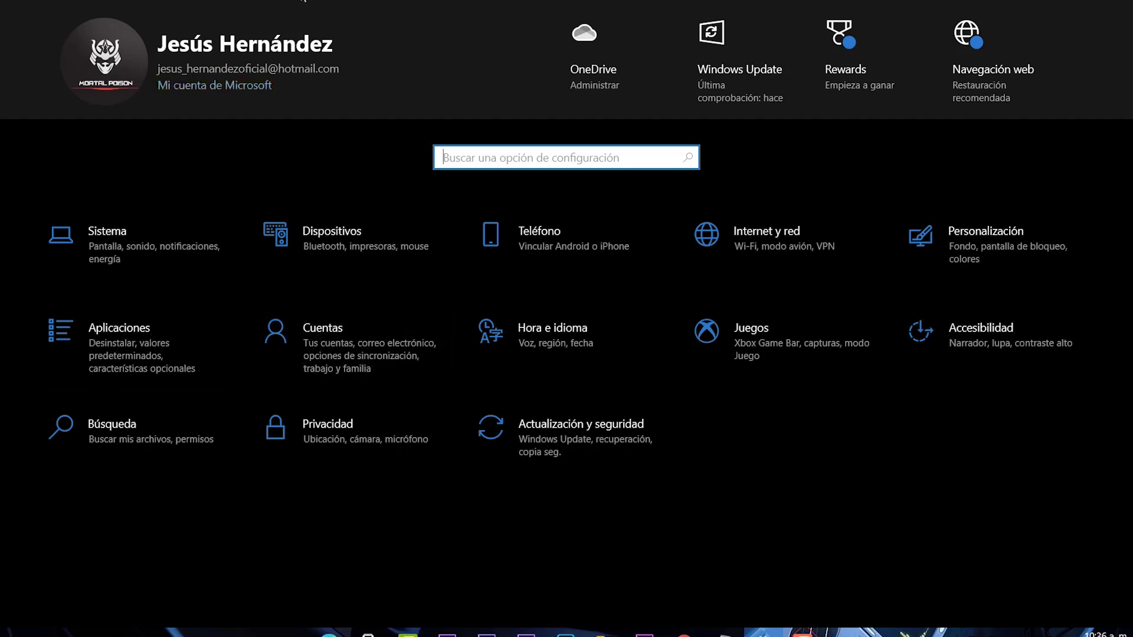
- Open the Sincronizar configuración page of the Cuentas settings
left_click(344, 330)
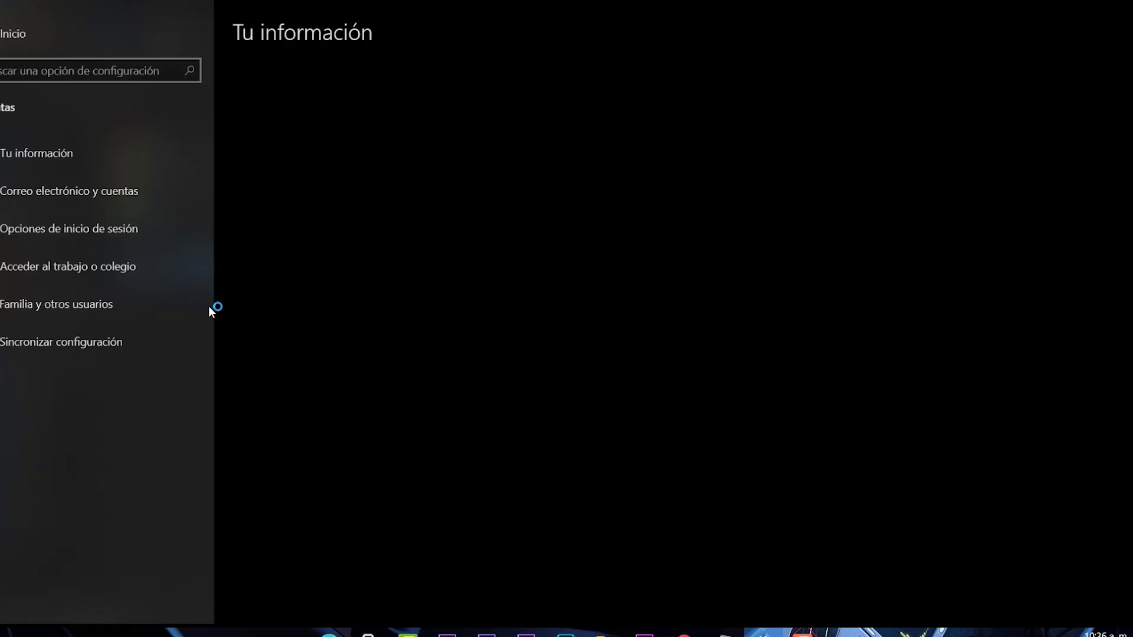
left_click(117, 344)
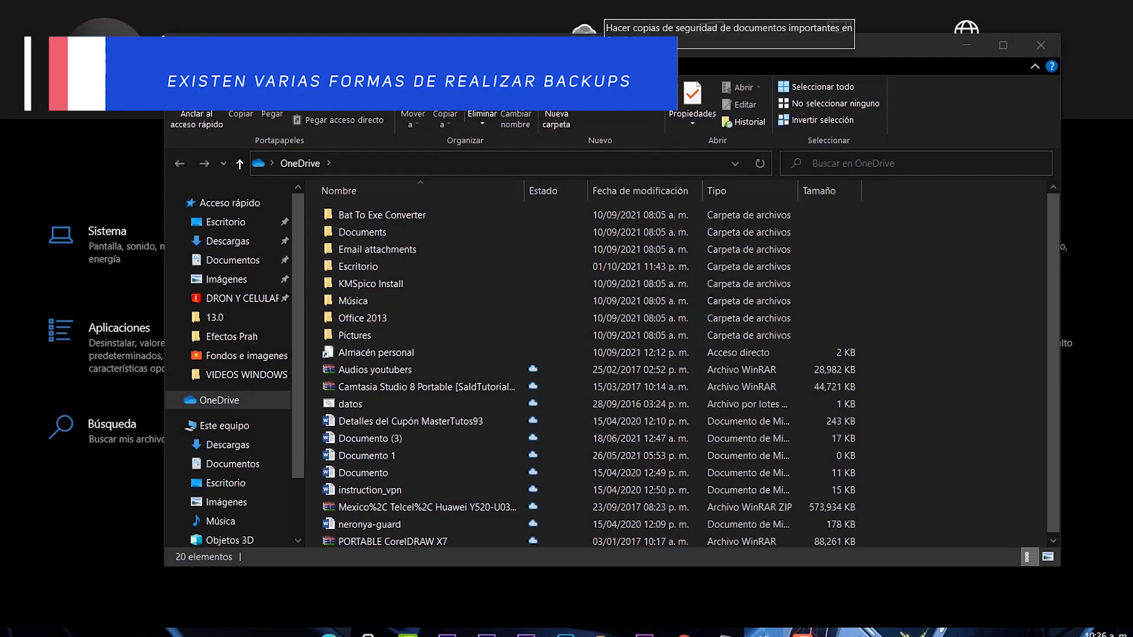
- Inspect the OneDrive folder and its connection status, and close the folder window
left_click_drag(801, 57, 877, 159)
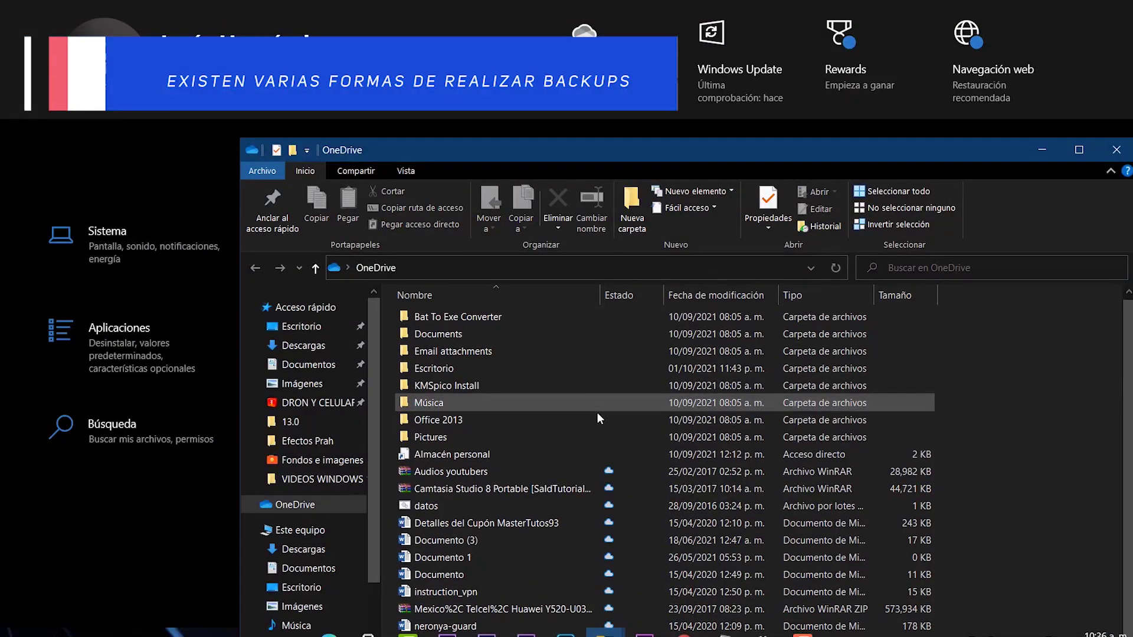
left_click(931, 634)
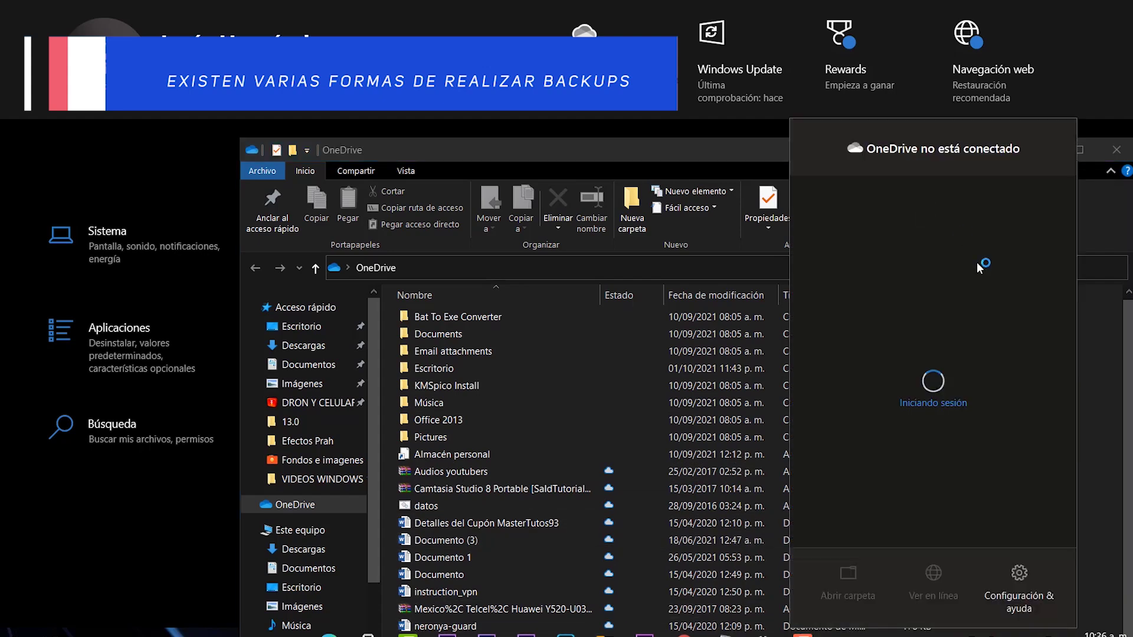
left_click(716, 143)
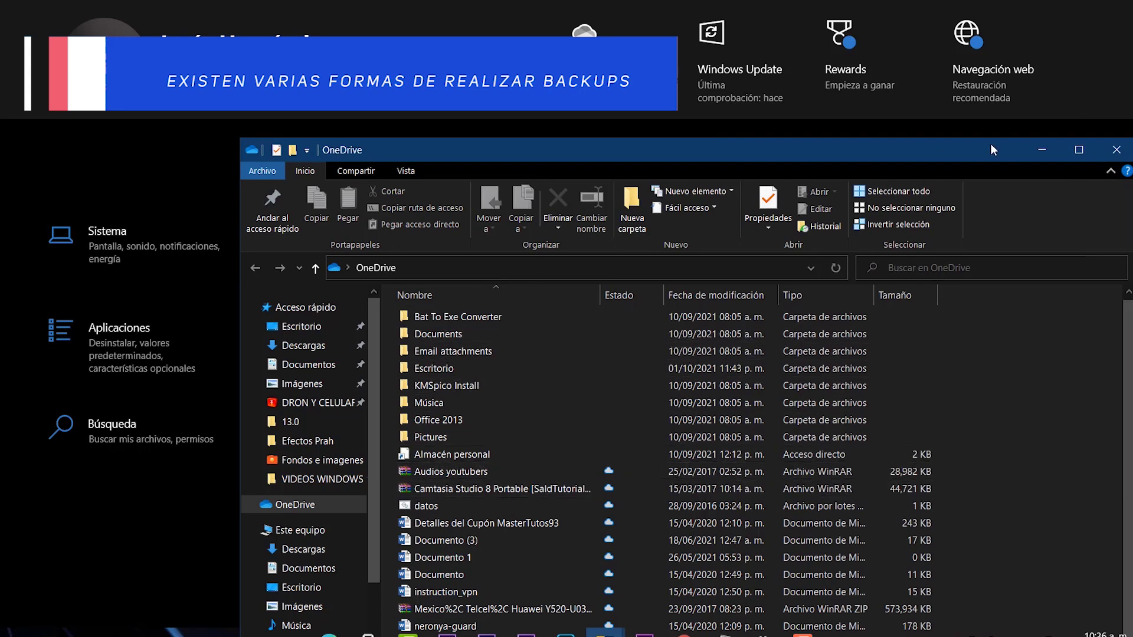
left_click(1117, 151)
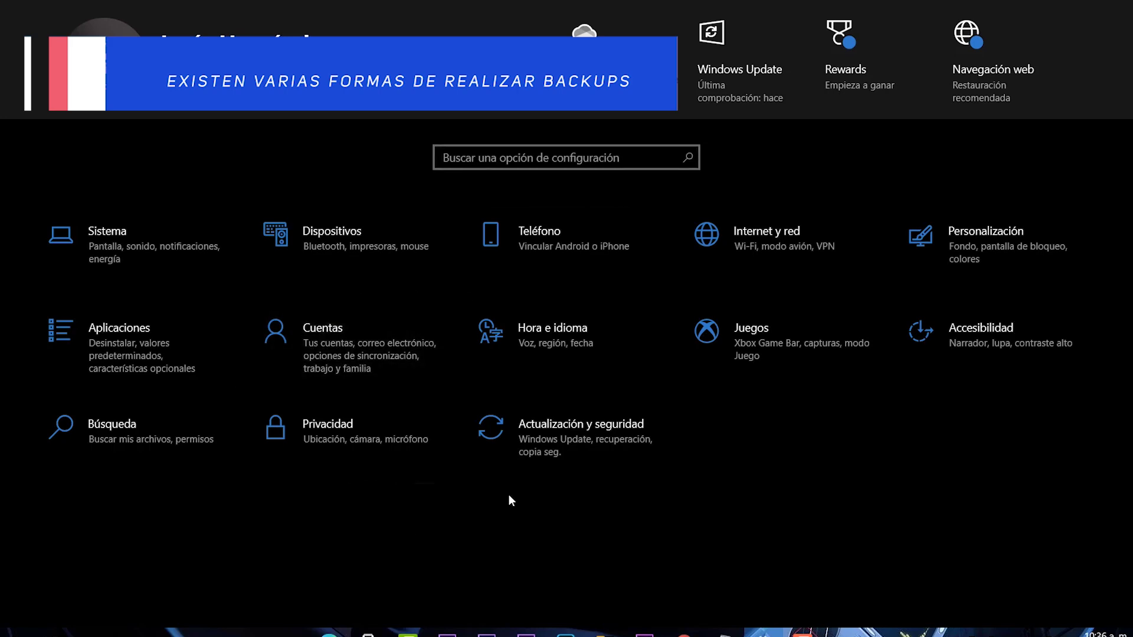
- Search for Panel de control, open it, and display its items as Iconos grandes
key("super")
type("panel")
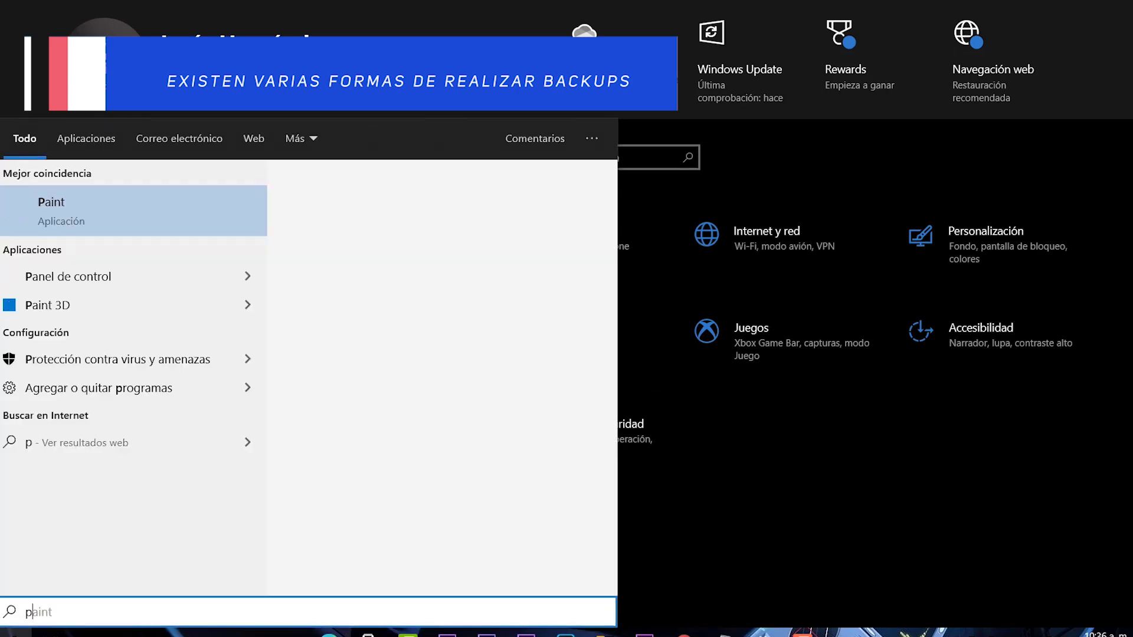
left_click(159, 224)
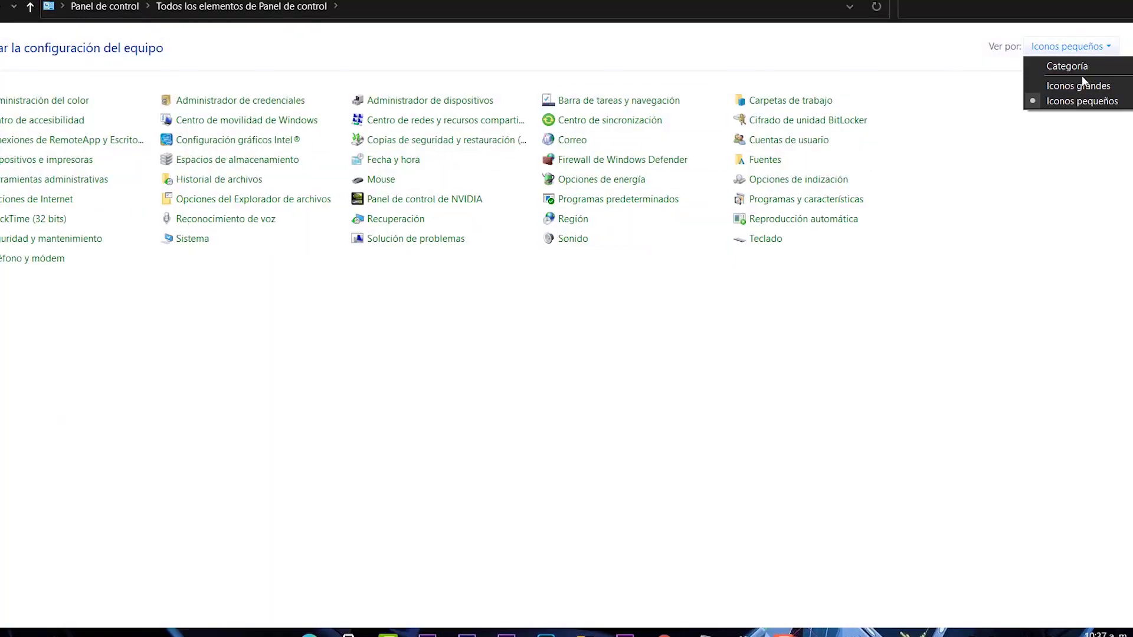
left_click(1092, 88)
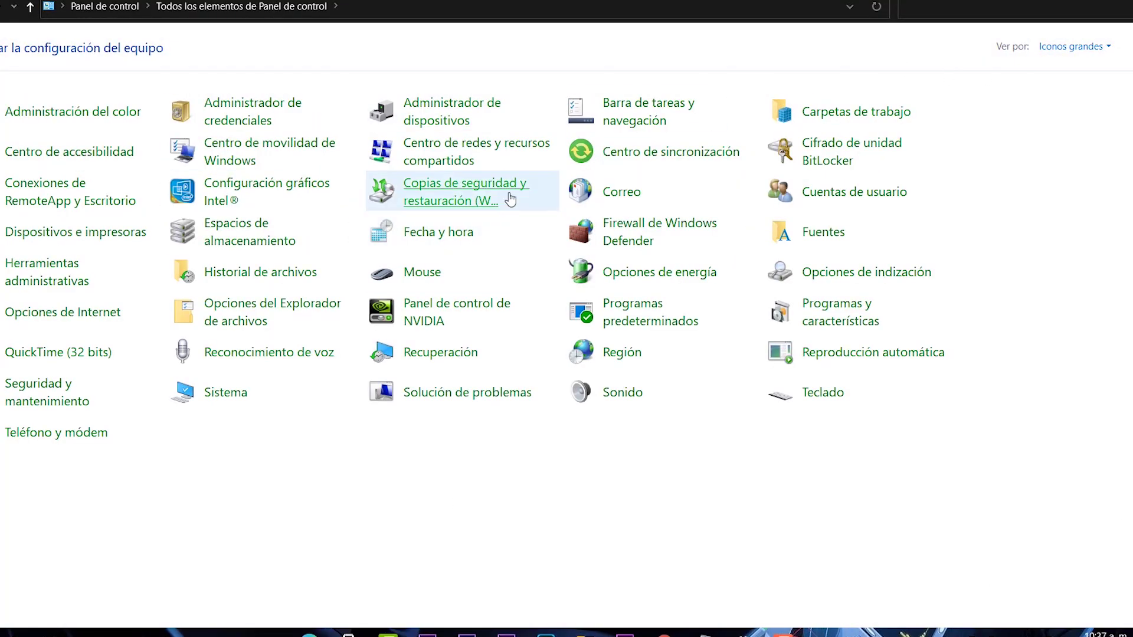
- Open Copias de seguridad y restauración (Windows 7), view the backup destination choices, and close the setup wizard
left_click(436, 194)
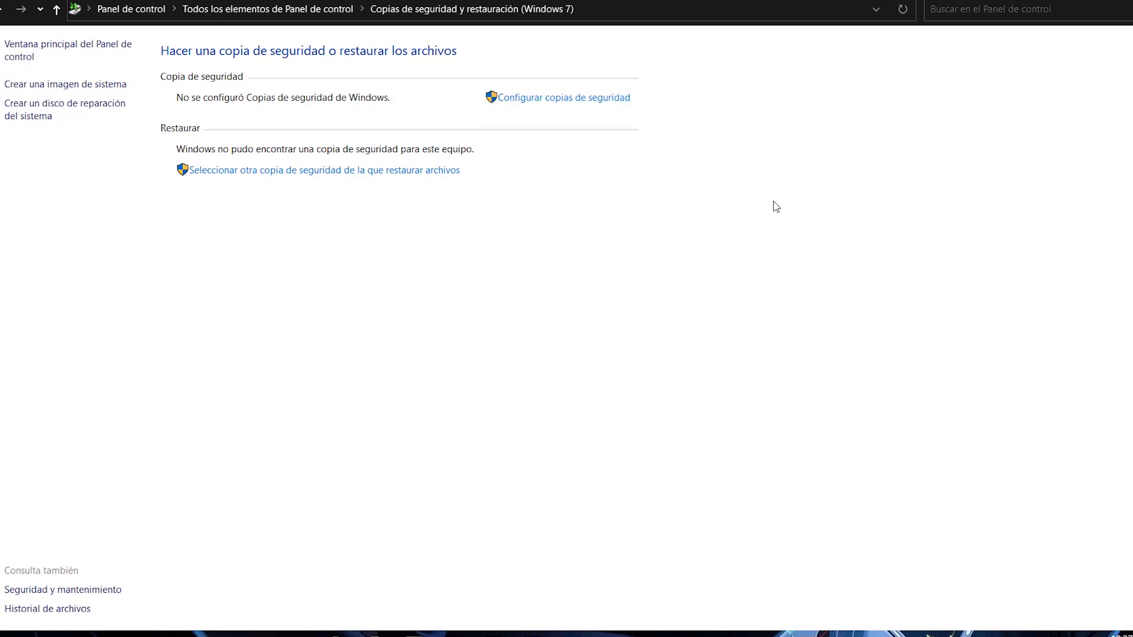
left_click_drag(578, 212, 685, 204)
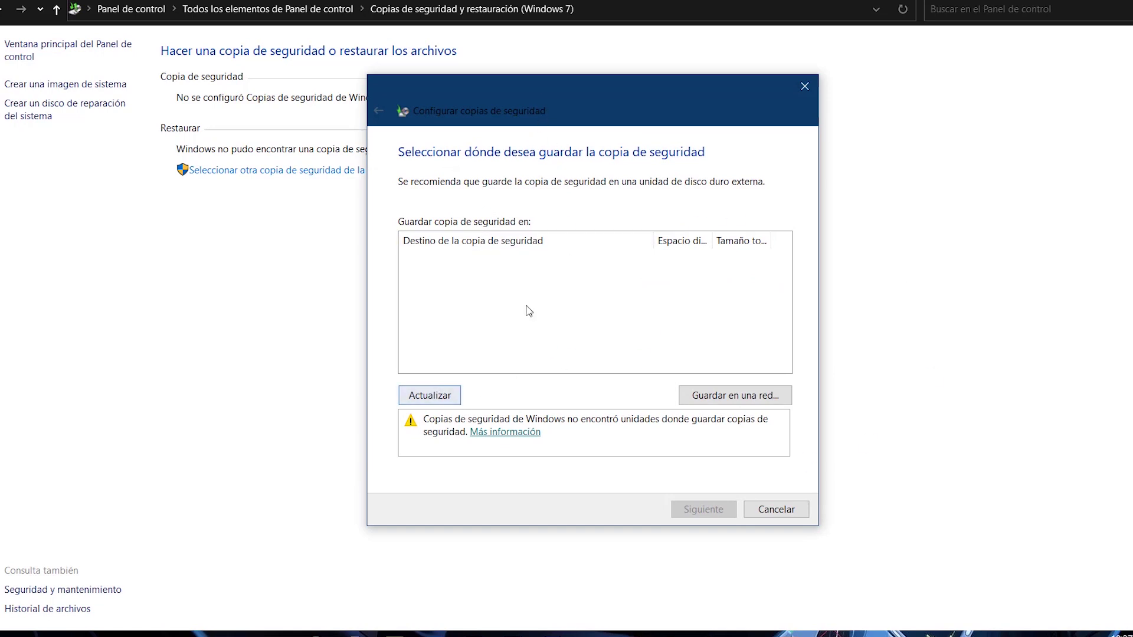
left_click(805, 86)
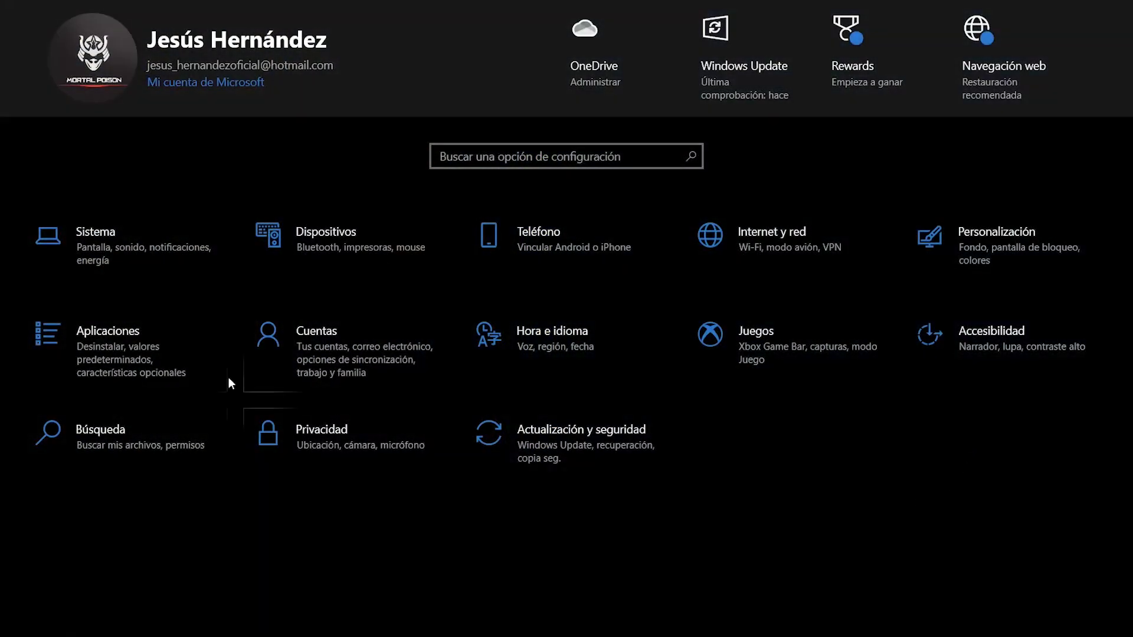
- Open Aplicaciones y características in Settings and filter the installed apps by "3d"
left_click(231, 384)
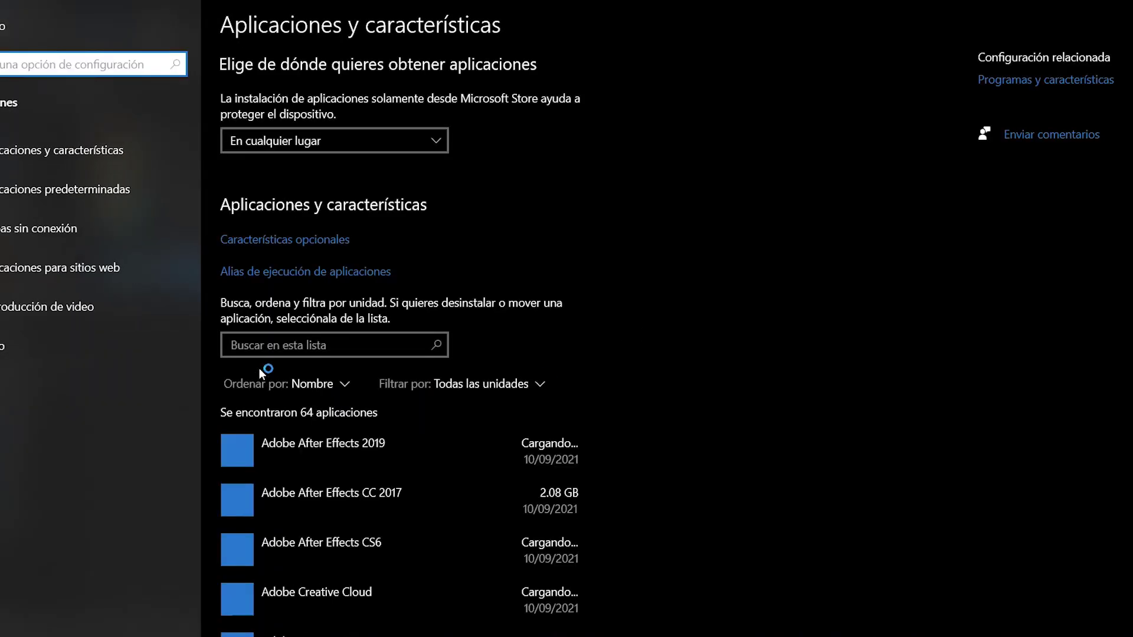
left_click(286, 343)
type("3d")
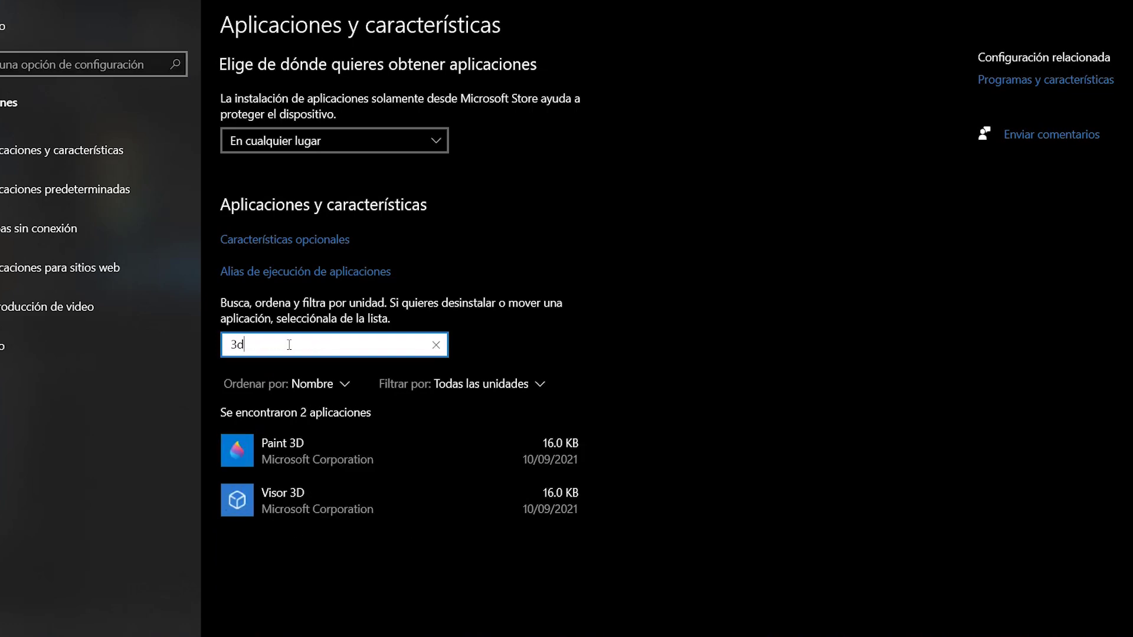
- Uninstall Visor 3D and Paint 3D, confirming each removal
left_click(508, 486)
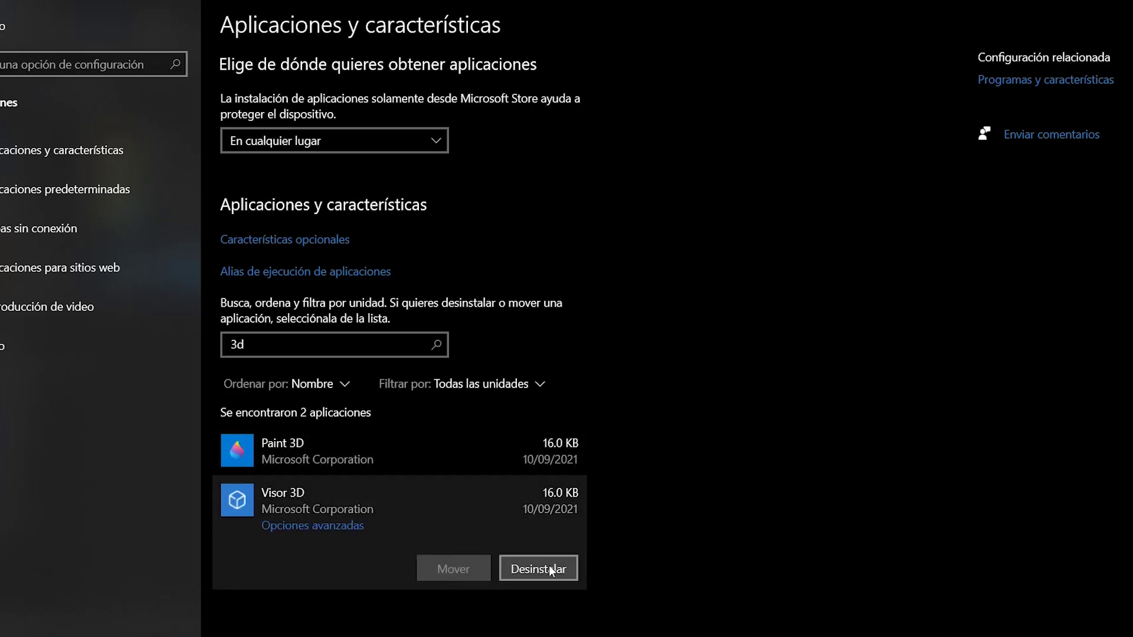
left_click(533, 568)
left_click(630, 520)
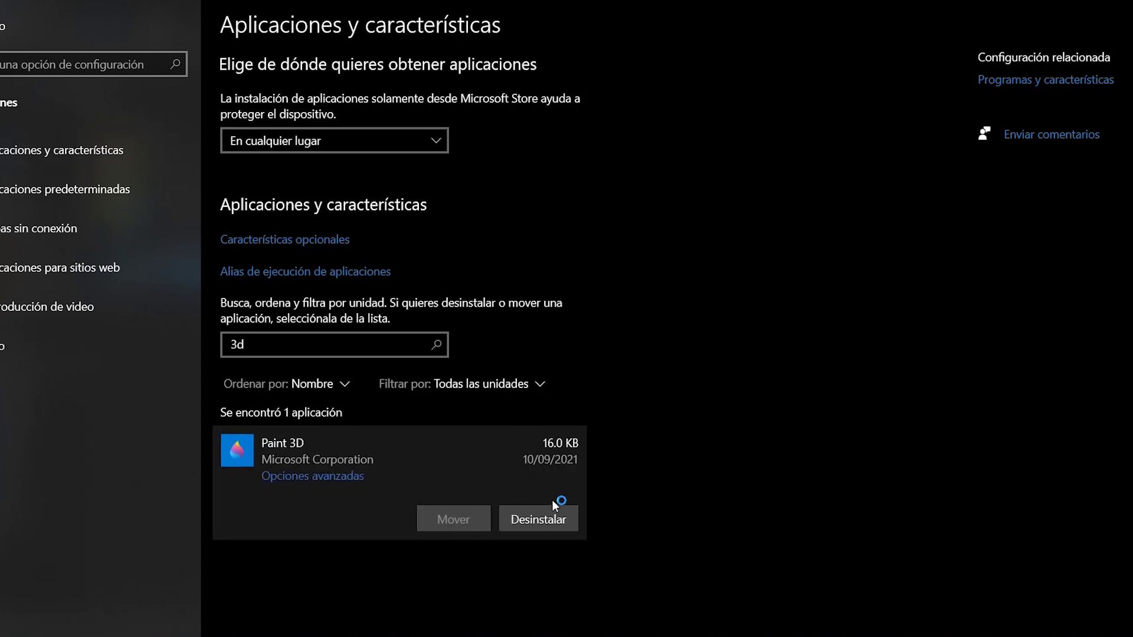
left_click(539, 519)
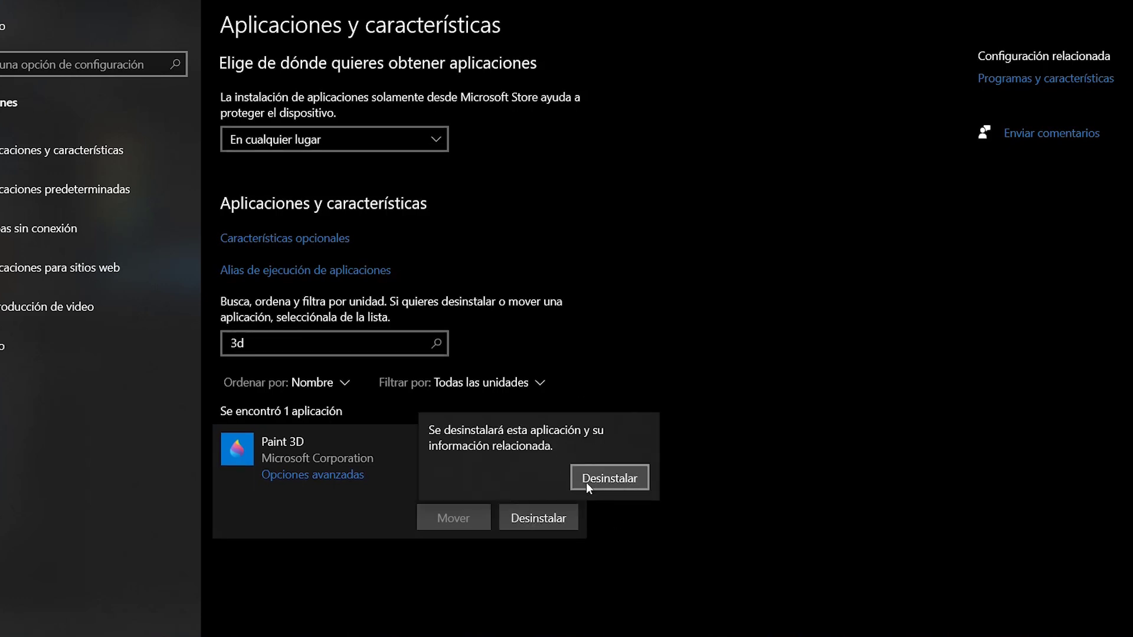
left_click(587, 481)
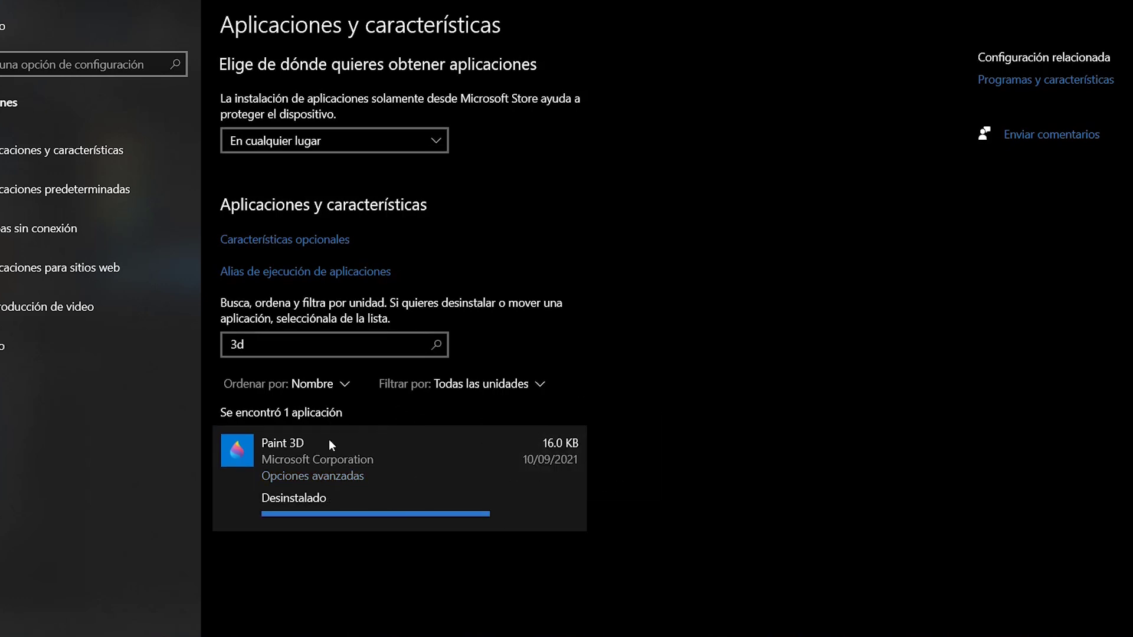
- Clear the app filter and browse the full list of installed applications for other unneeded programs
left_click(437, 348)
scroll(501, 230, "down", 10)
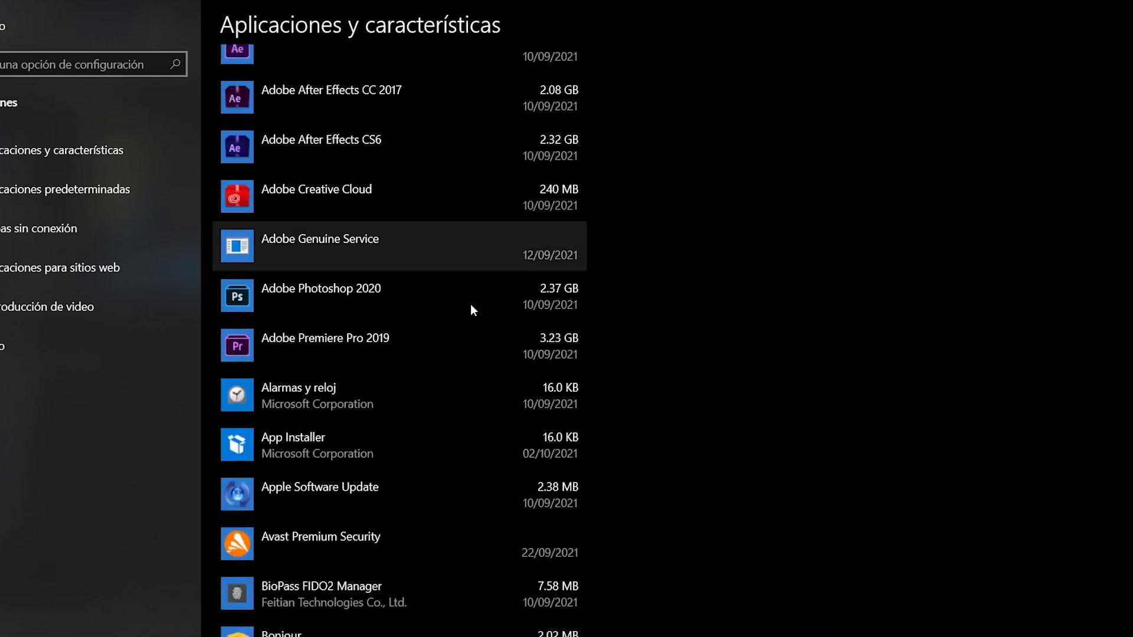
scroll(360, 230, "up", 5)
scroll(365, 236, "down", 5)
left_click(378, 237)
scroll(220, 160, "down", 1)
scroll(304, 277, "down", 12)
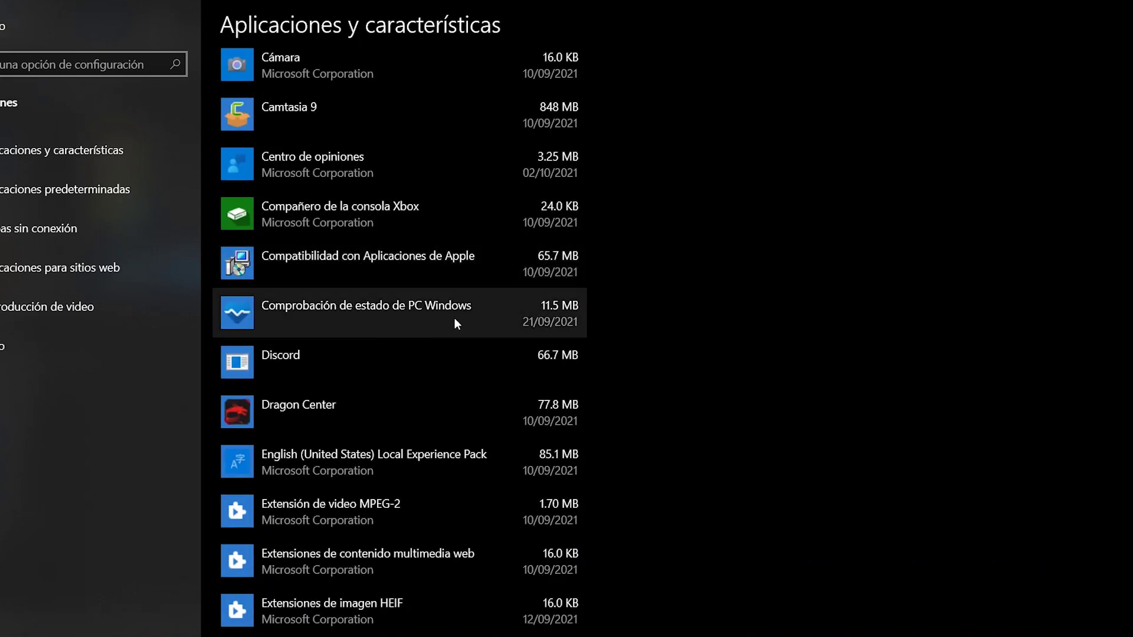
- Uninstall iBoysoft Data Recovery Trial, confirming its removal, and look through the rest of the installed apps
scroll(321, 316, "down", 10)
scroll(355, 237, "up", 7)
left_click(443, 168)
left_click(519, 155)
left_click(626, 127)
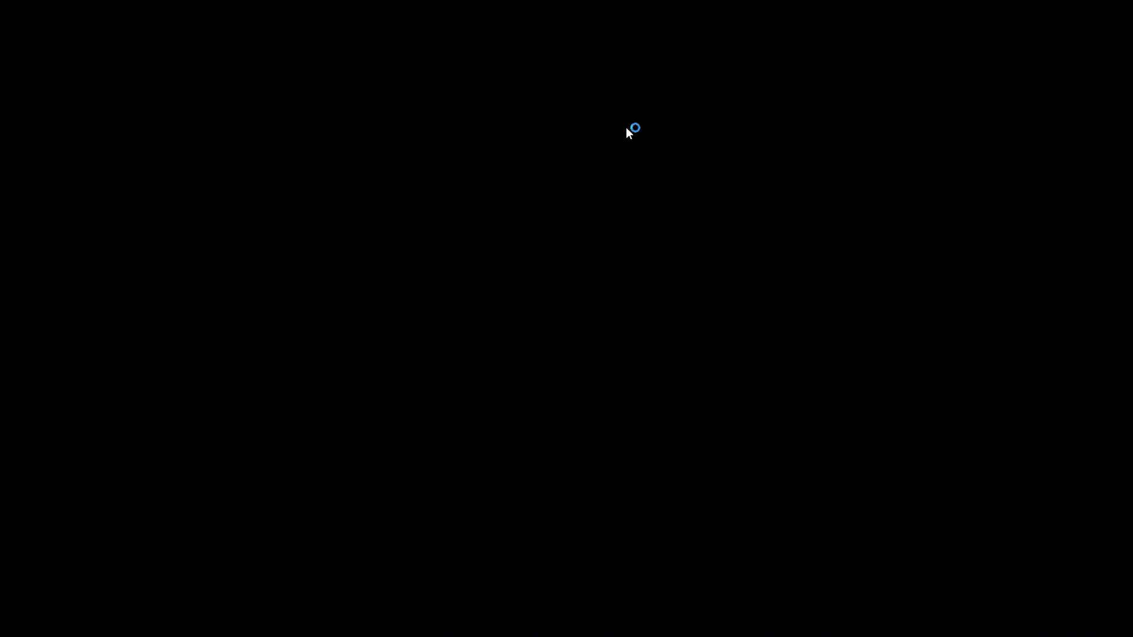
scroll(653, 253, "down", 4)
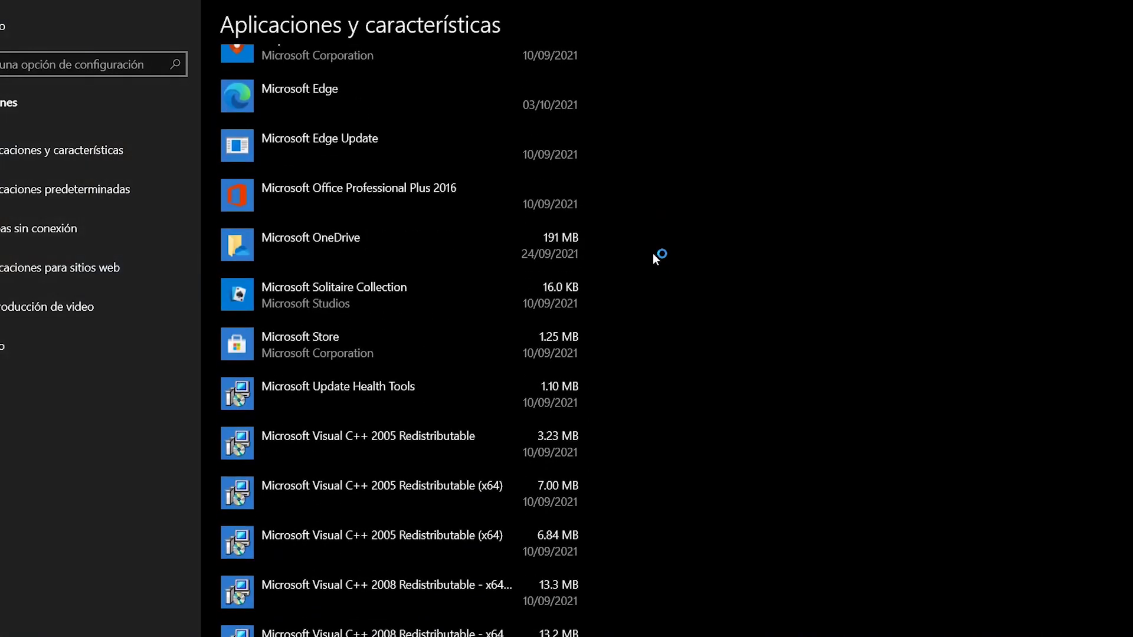
left_click(629, 368)
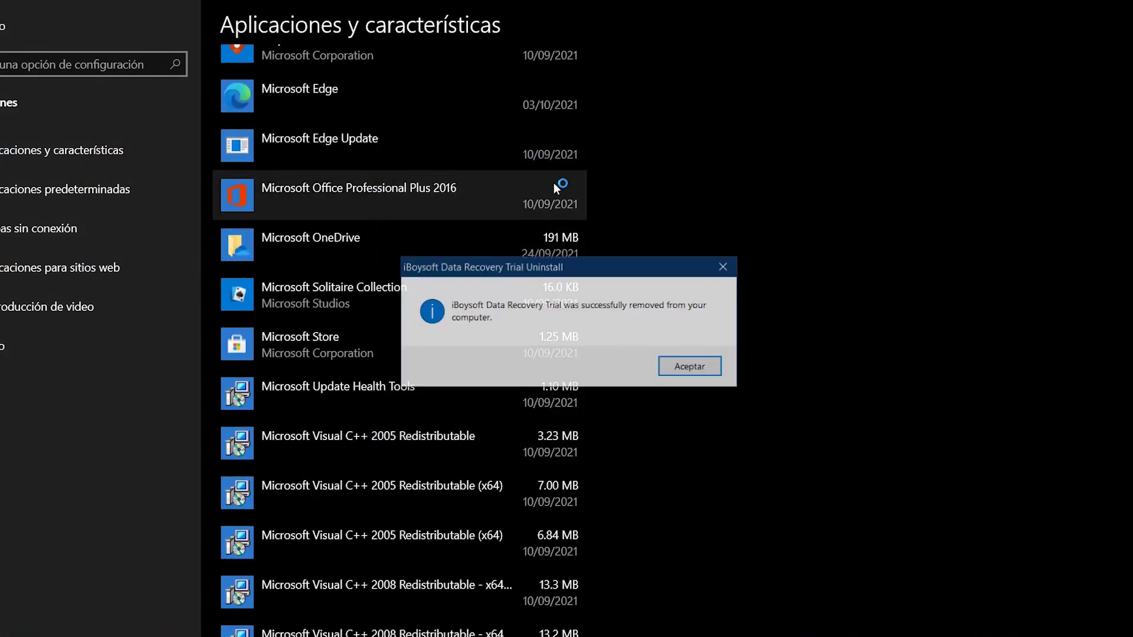
left_click(688, 367)
scroll(458, 338, "down", 20)
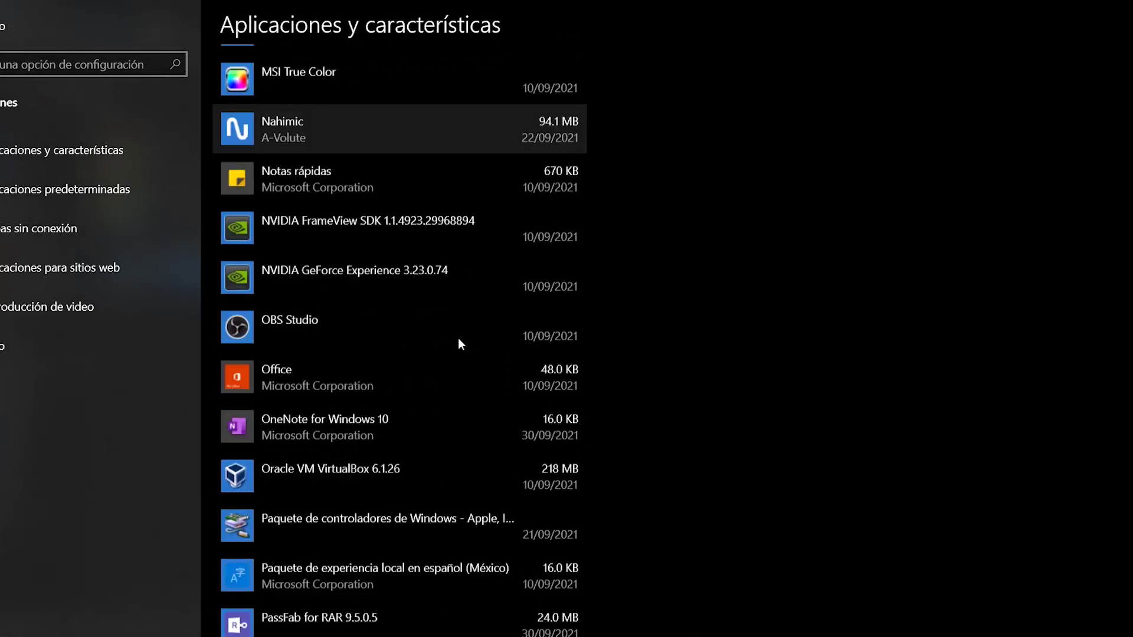
scroll(458, 342, "down", 6)
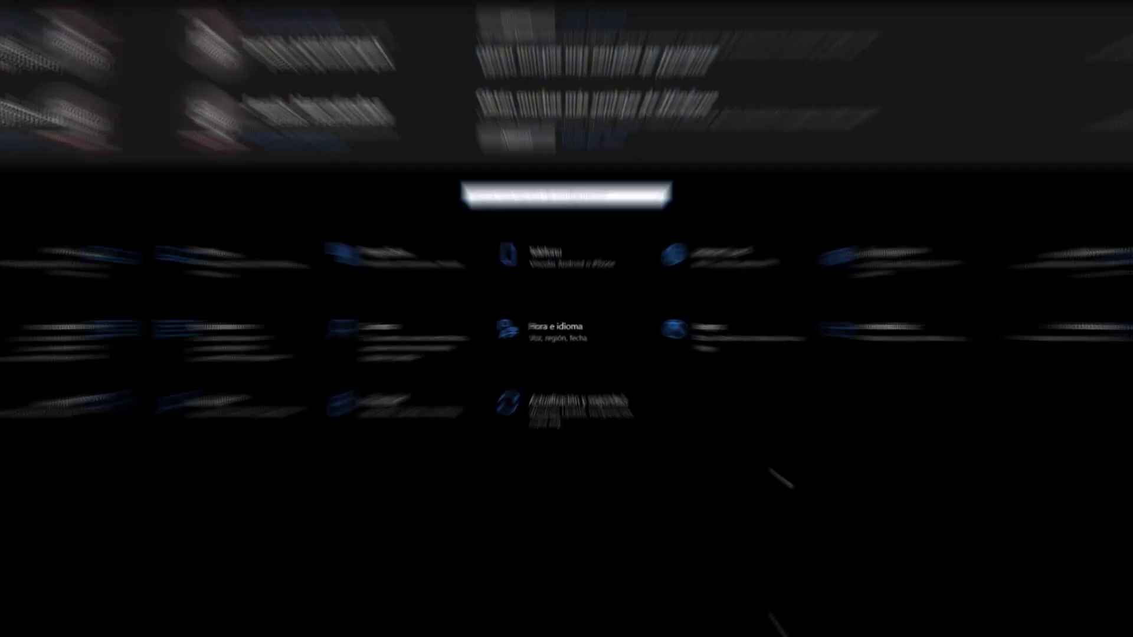
- Open the Almacenamiento page of the system settings and review how space on Disco local (C:) is used by category
left_click(112, 227)
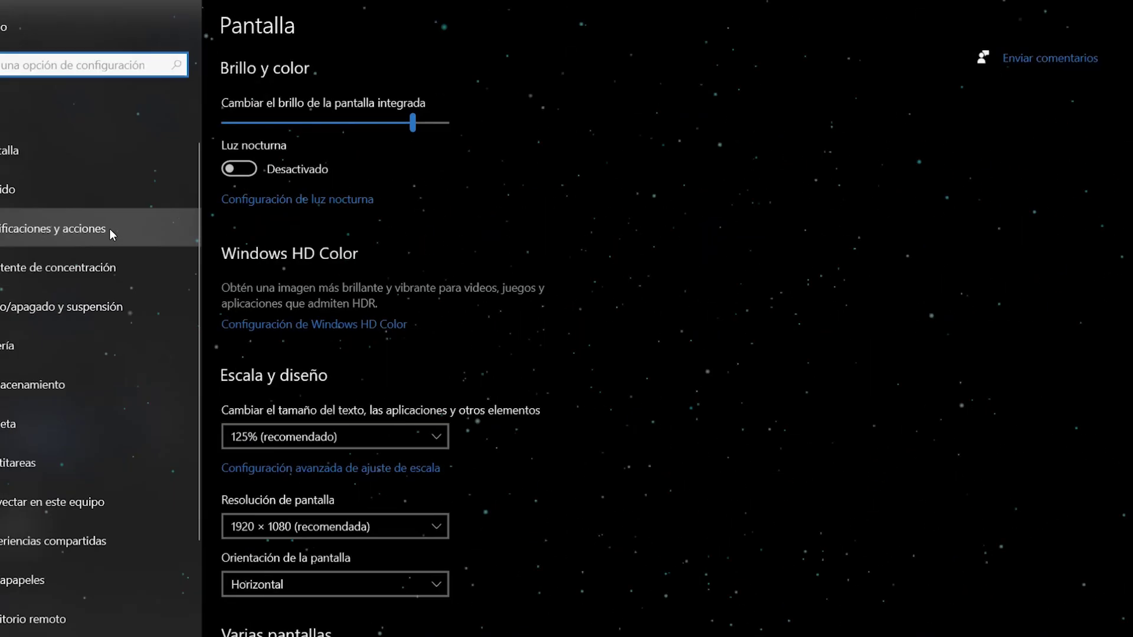
left_click(81, 388)
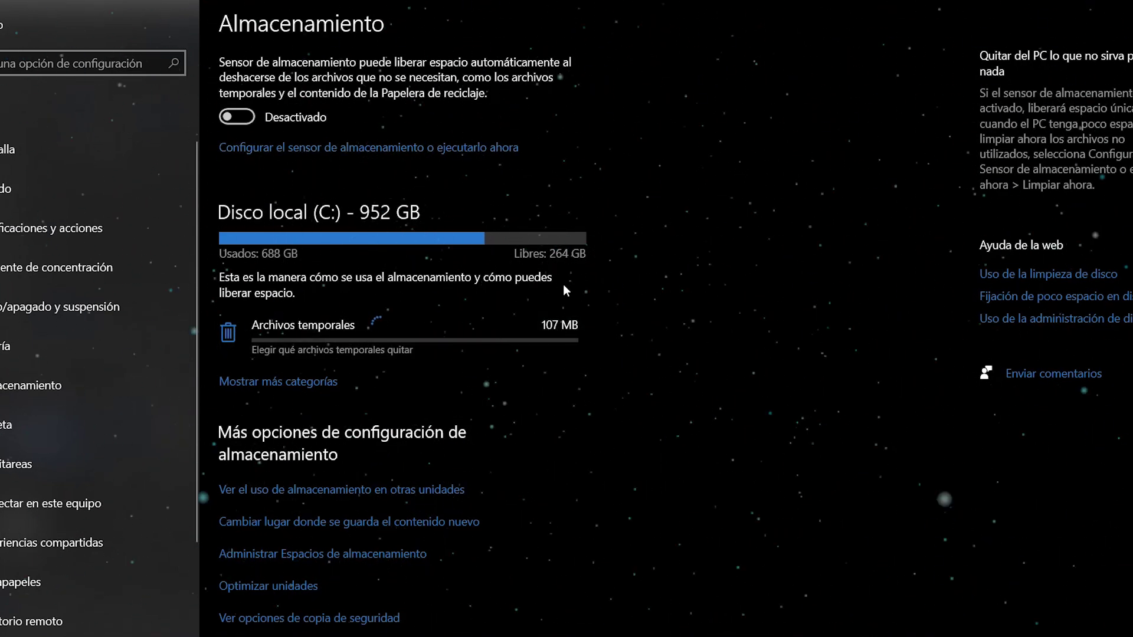
scroll(563, 284, "down", 1)
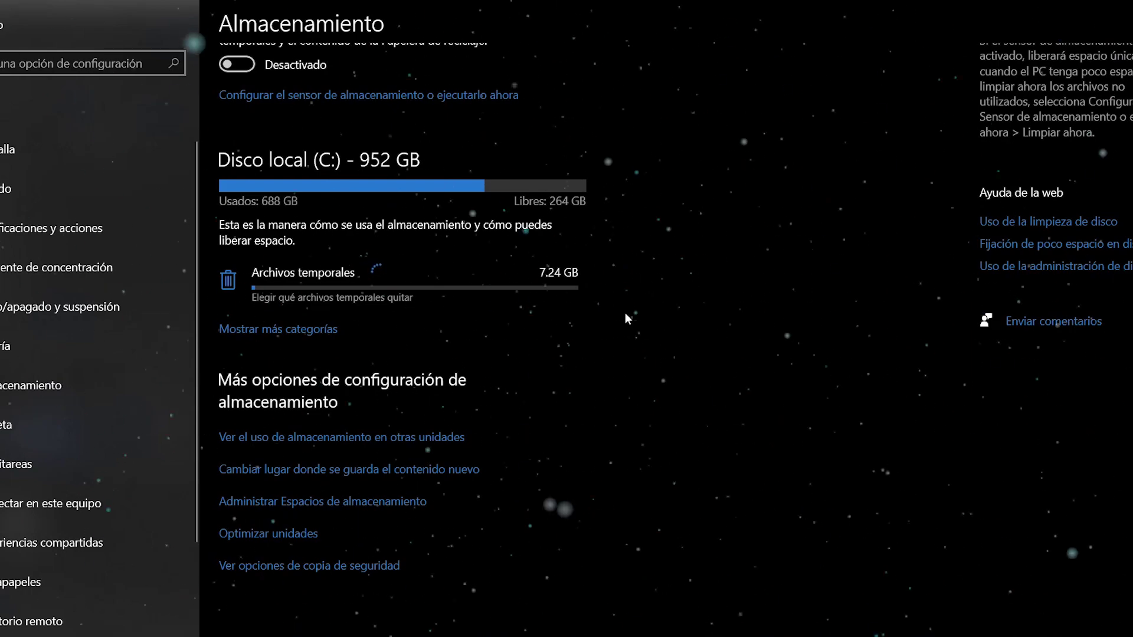
scroll(532, 265, "up", 1)
scroll(592, 315, "down", 5)
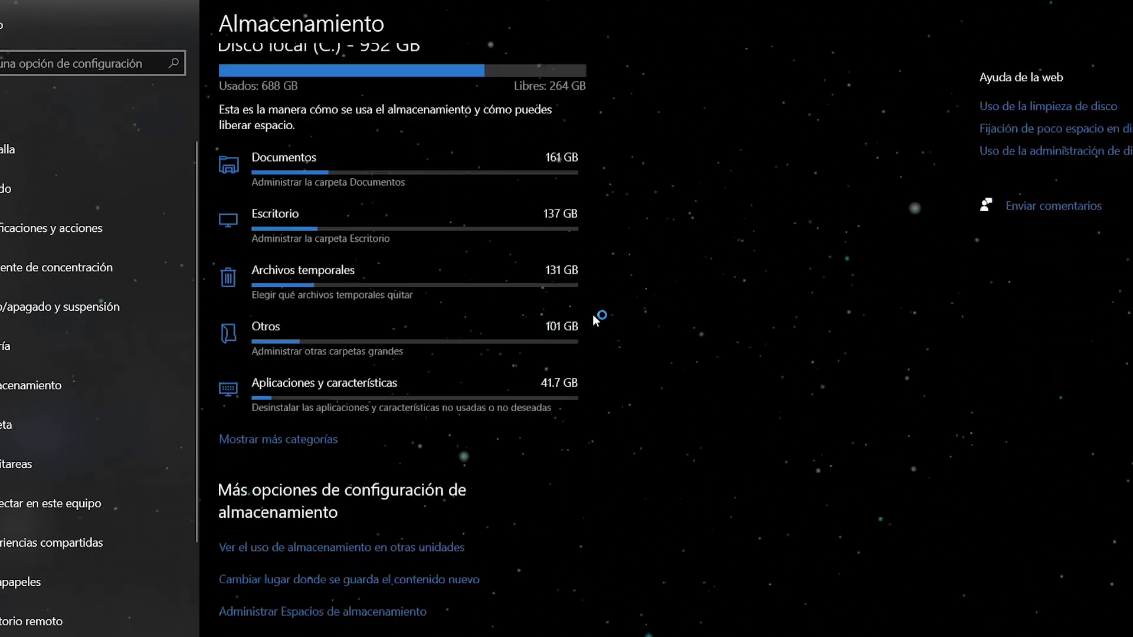
scroll(492, 417, "up", 5)
scroll(567, 443, "down", 5)
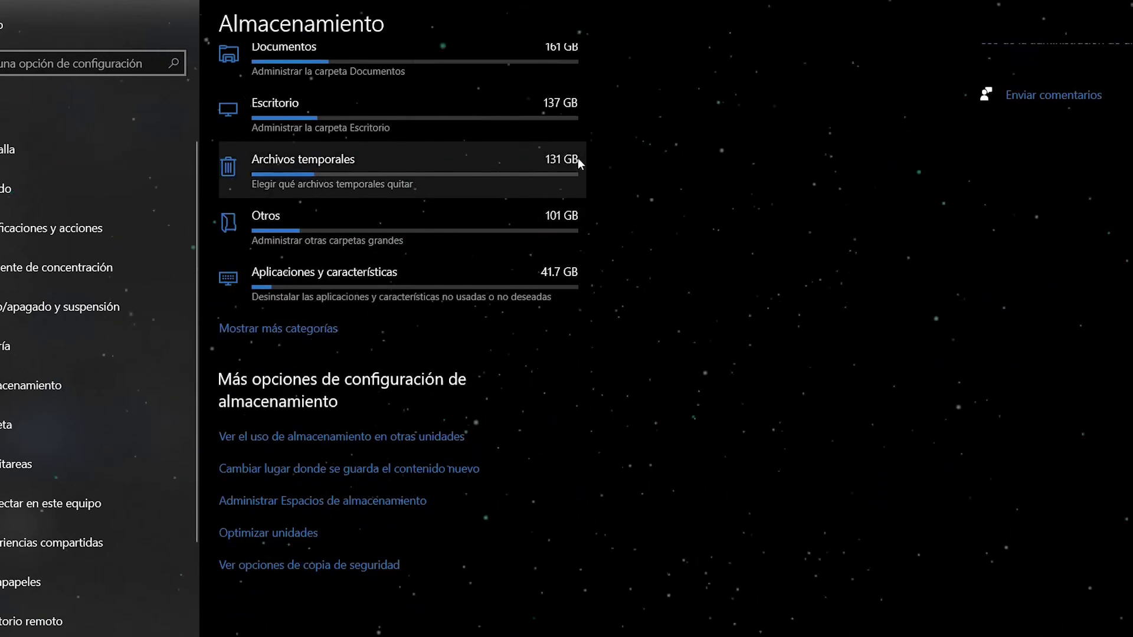
- Examine which kinds of files under Archivos temporales are selected for removal, and return to the storage overview
left_click(541, 164)
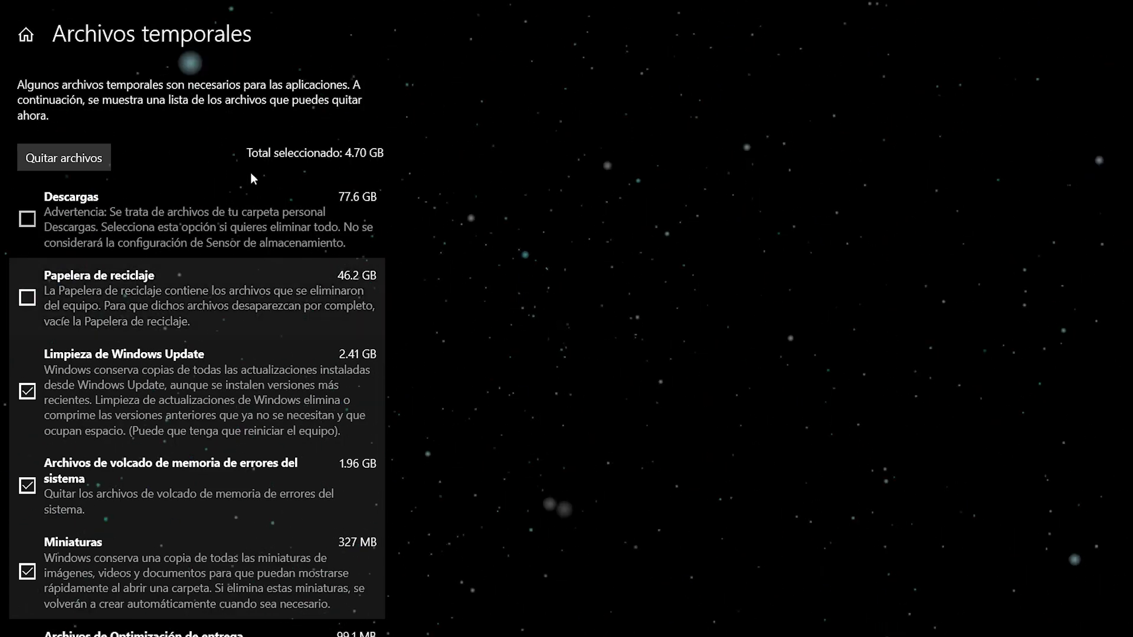
scroll(518, 327, "down", 5)
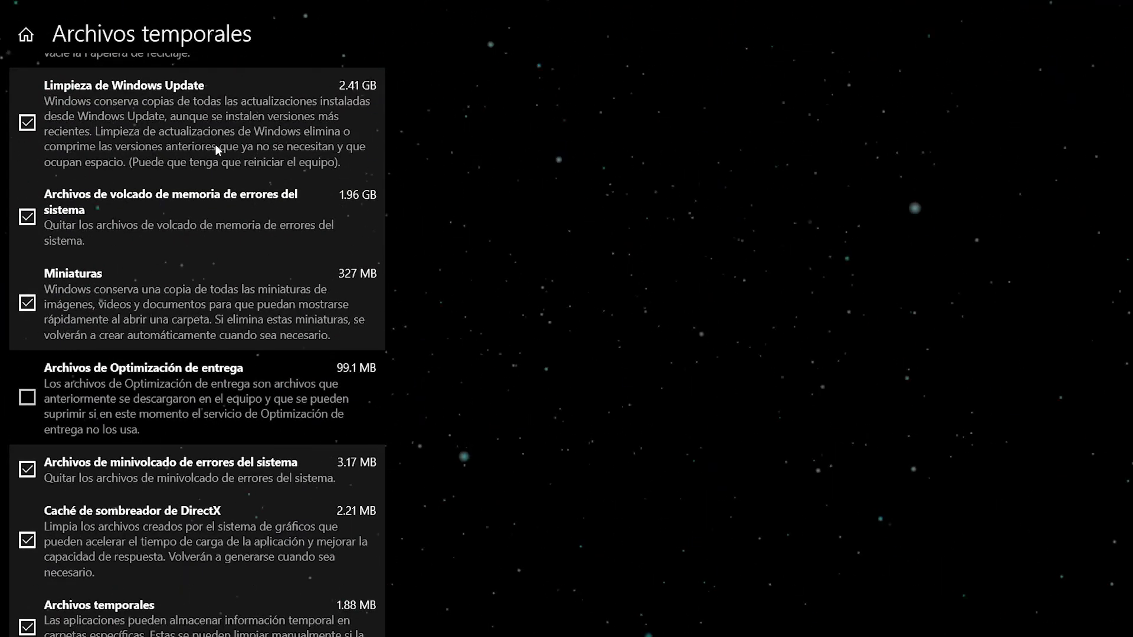
scroll(190, 127, "down", 2)
scroll(191, 195, "down", 5)
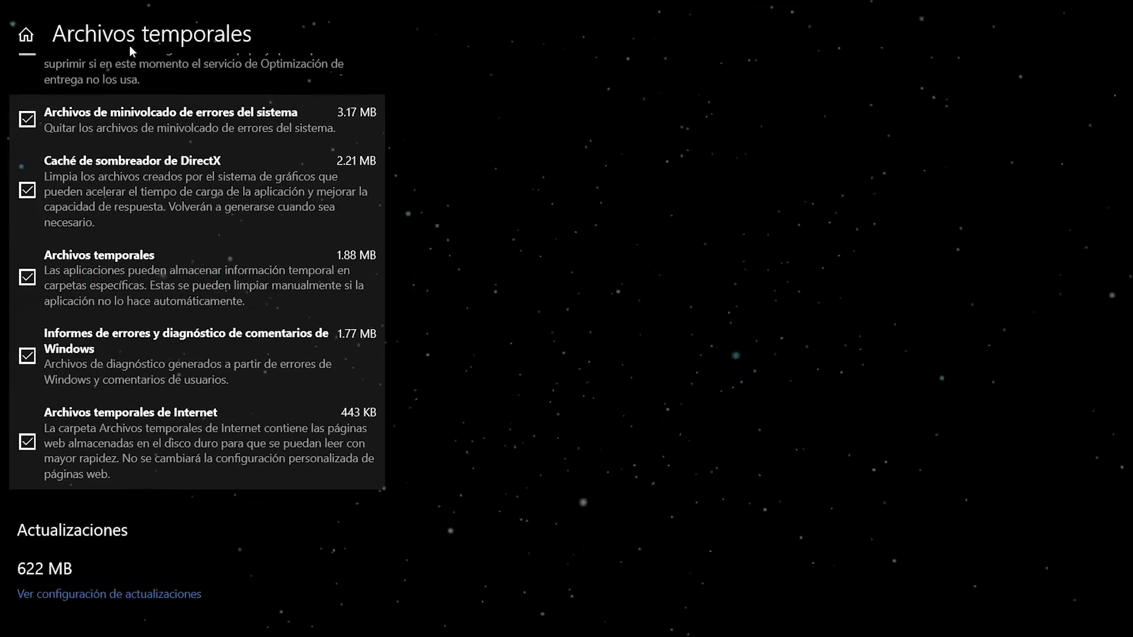
scroll(370, 204, "up", 12)
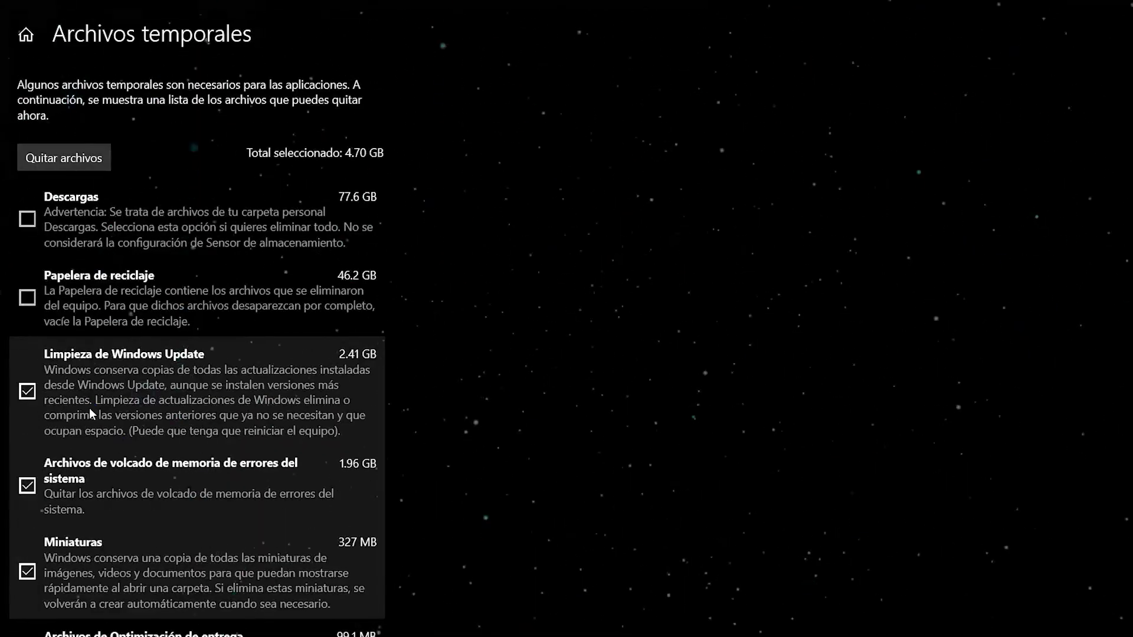
scroll(333, 308, "down", 8)
scroll(321, 375, "up", 8)
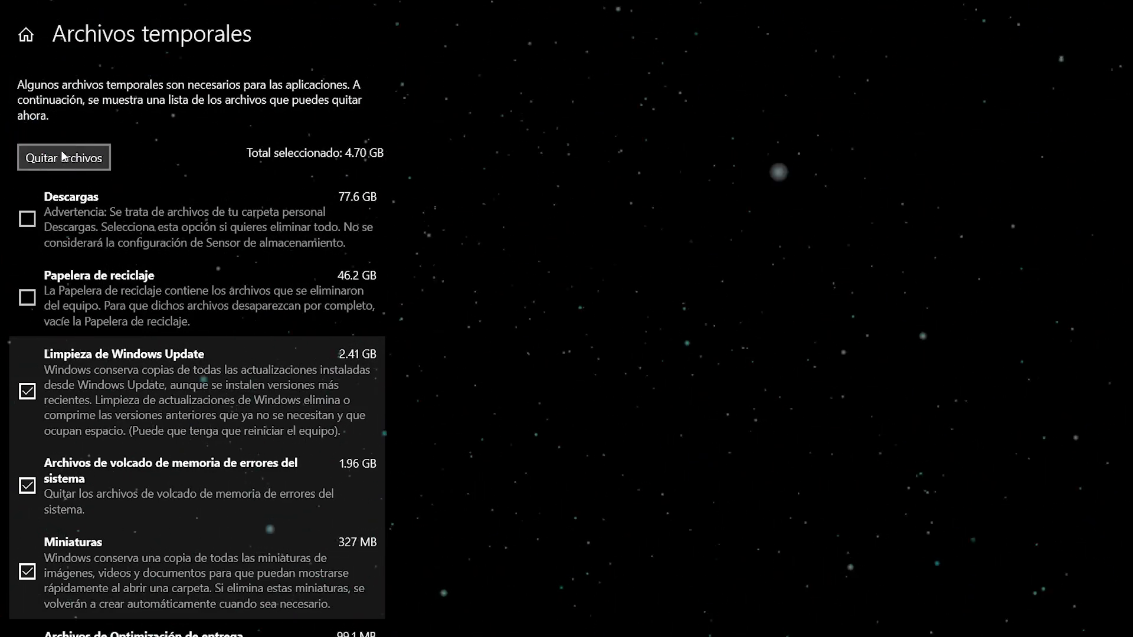
scroll(315, 384, "down", 11)
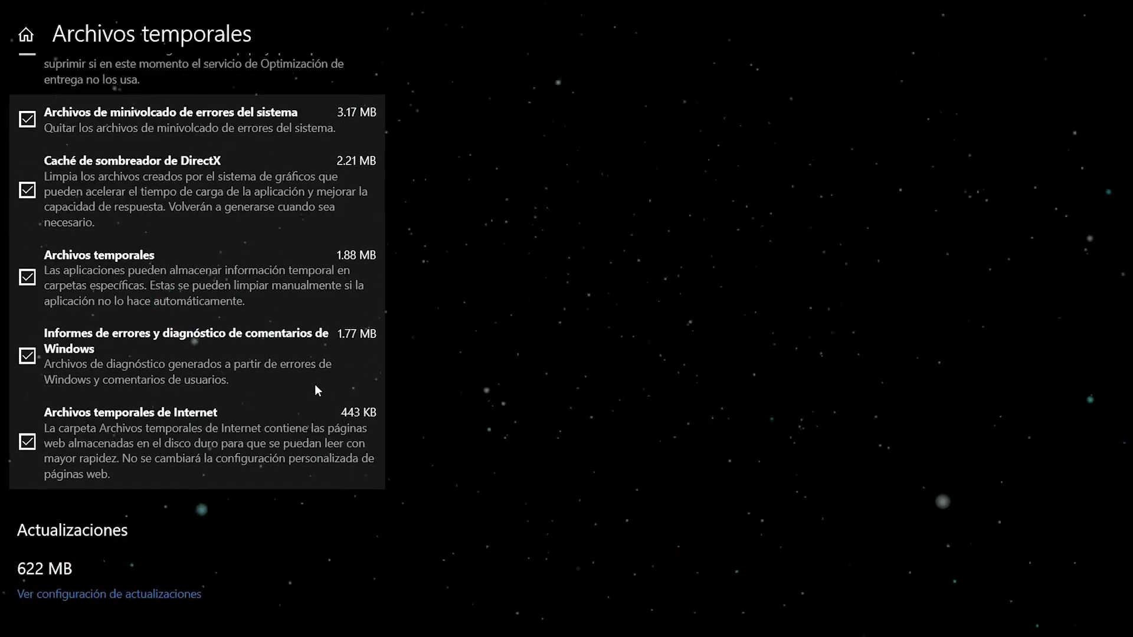
scroll(314, 385, "up", 11)
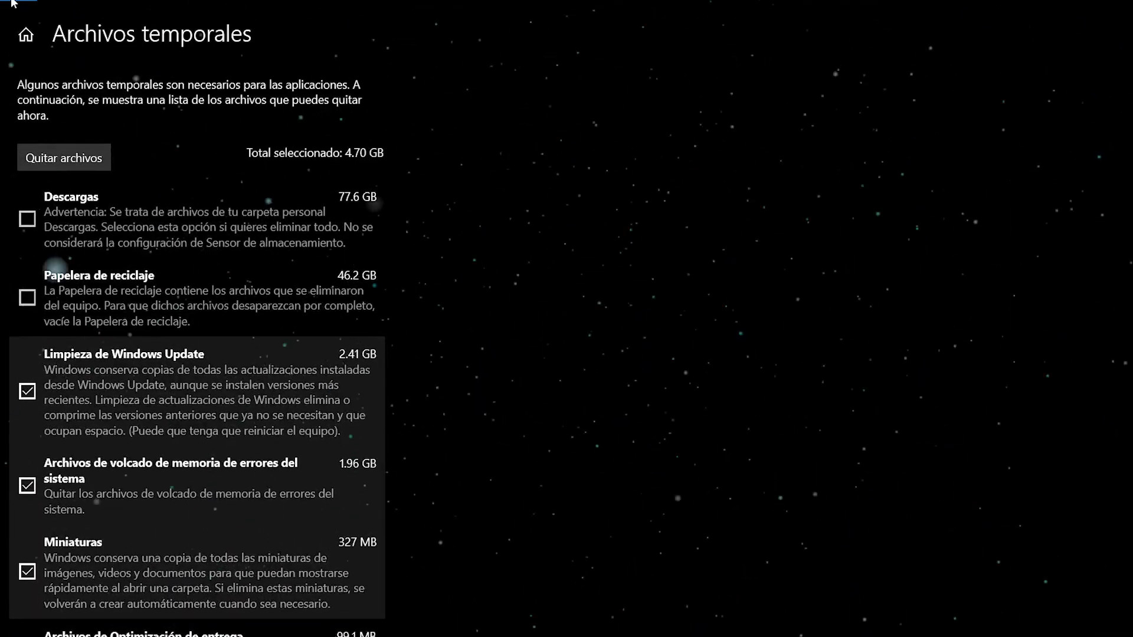
key("alt+Left")
- Inspect the Aplicaciones y características and Otros storage categories, returning to the storage overview after each
scroll(541, 457, "down", 3)
scroll(474, 137, "up", 4)
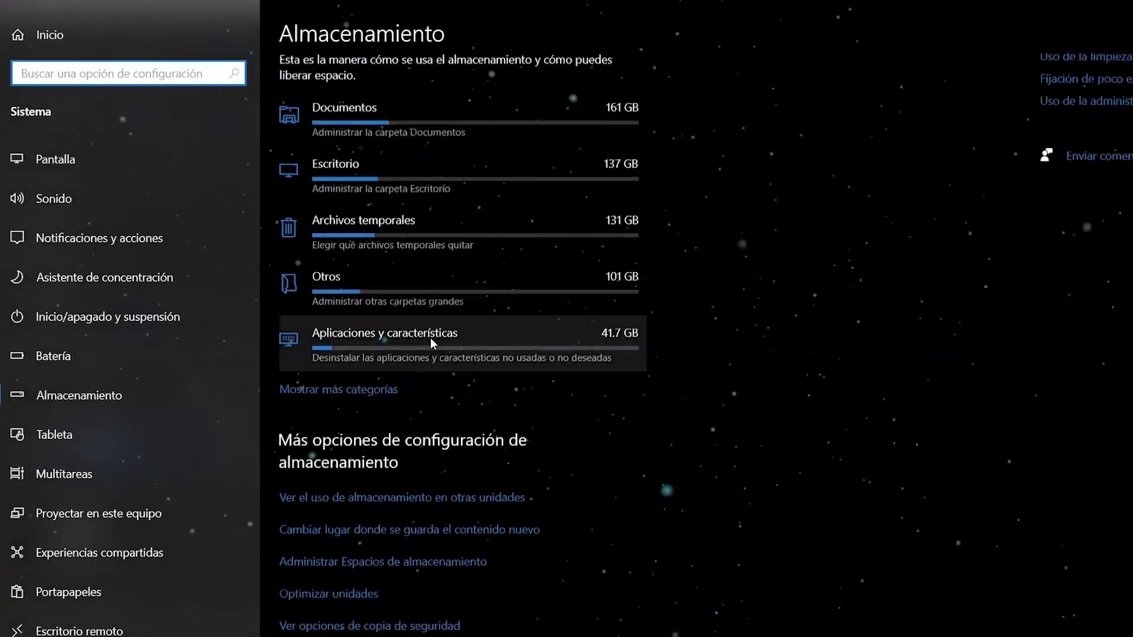
left_click(449, 490)
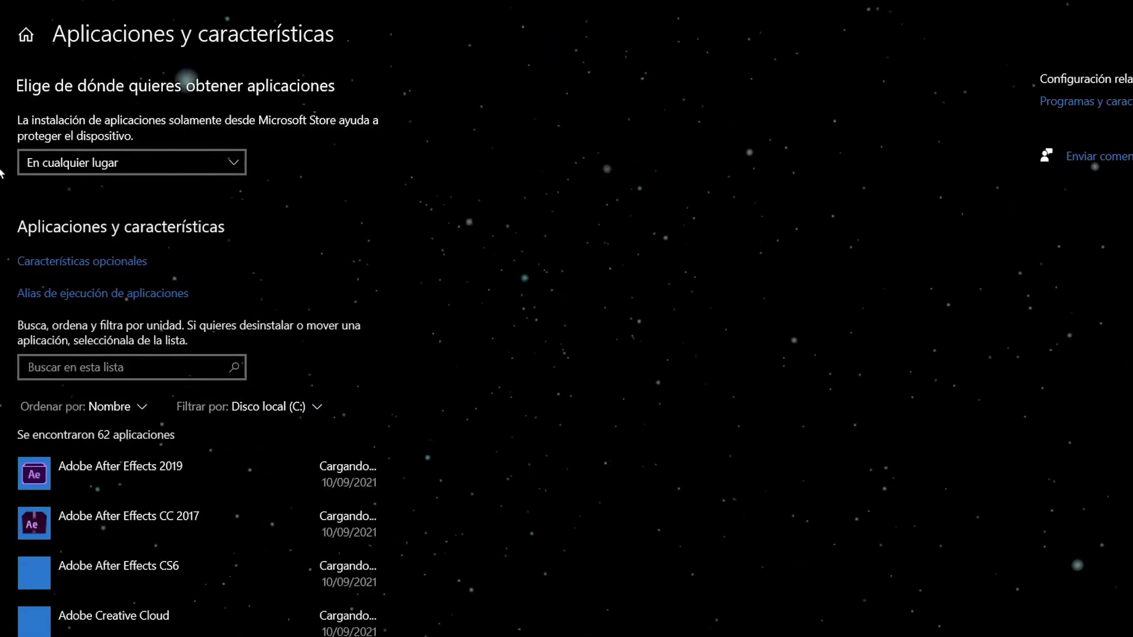
key("alt+Left")
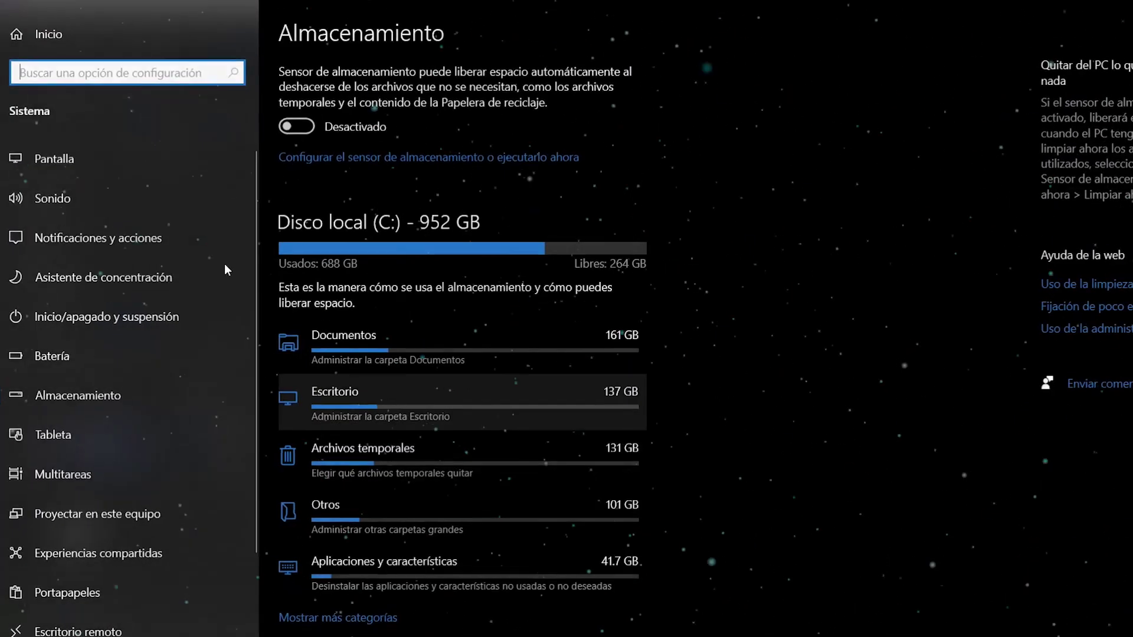
left_click(386, 497)
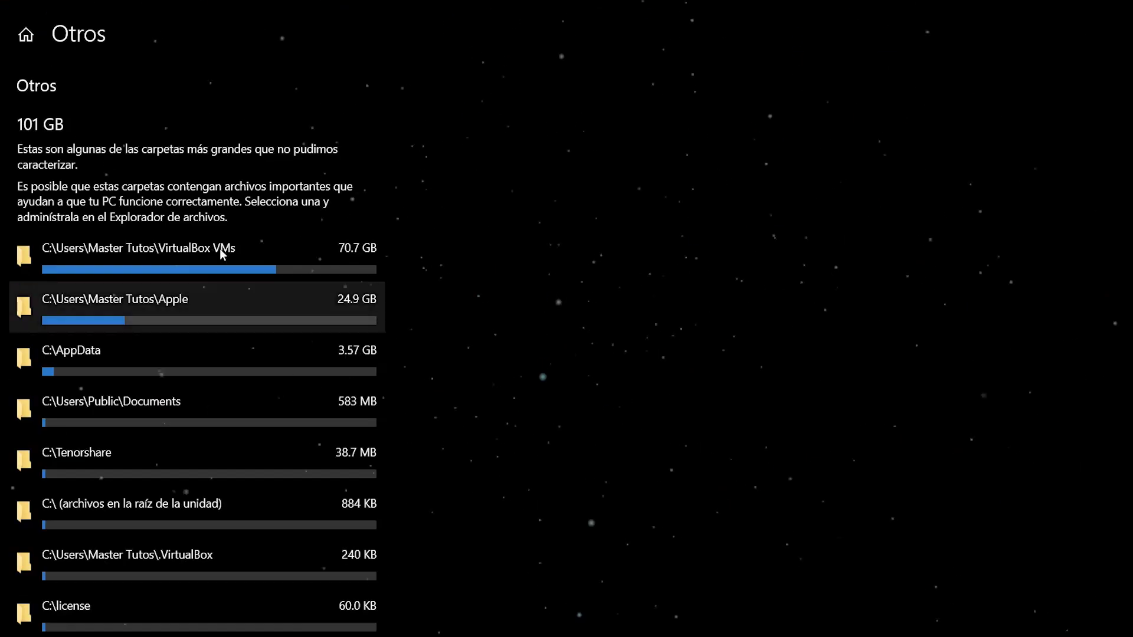
scroll(274, 350, "down", 3)
scroll(274, 352, "up", 3)
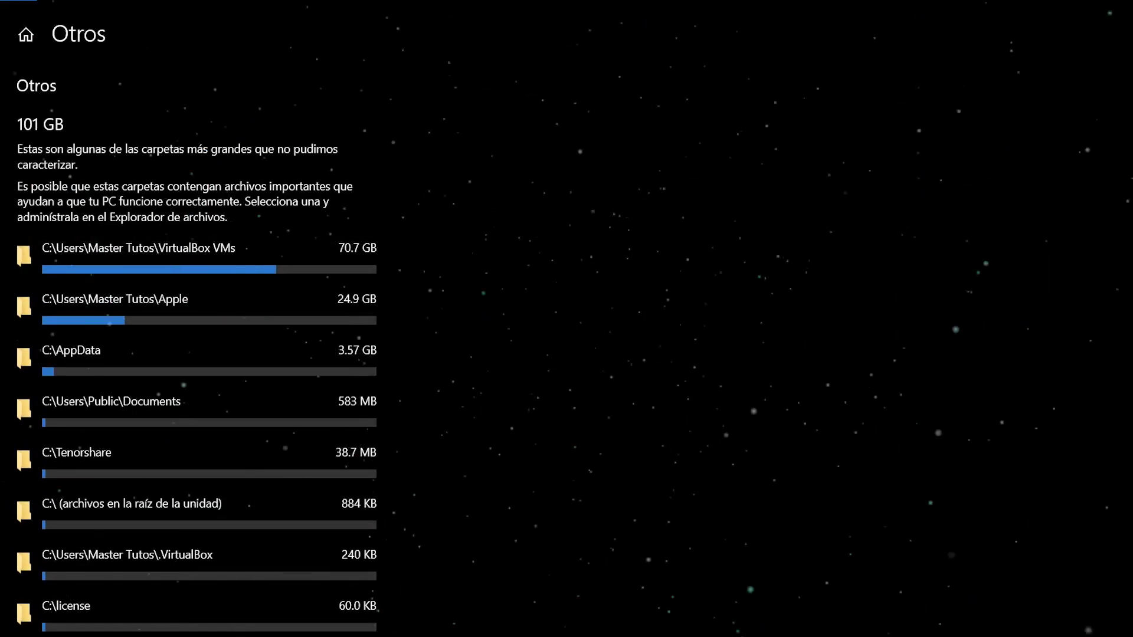
key("alt+Left")
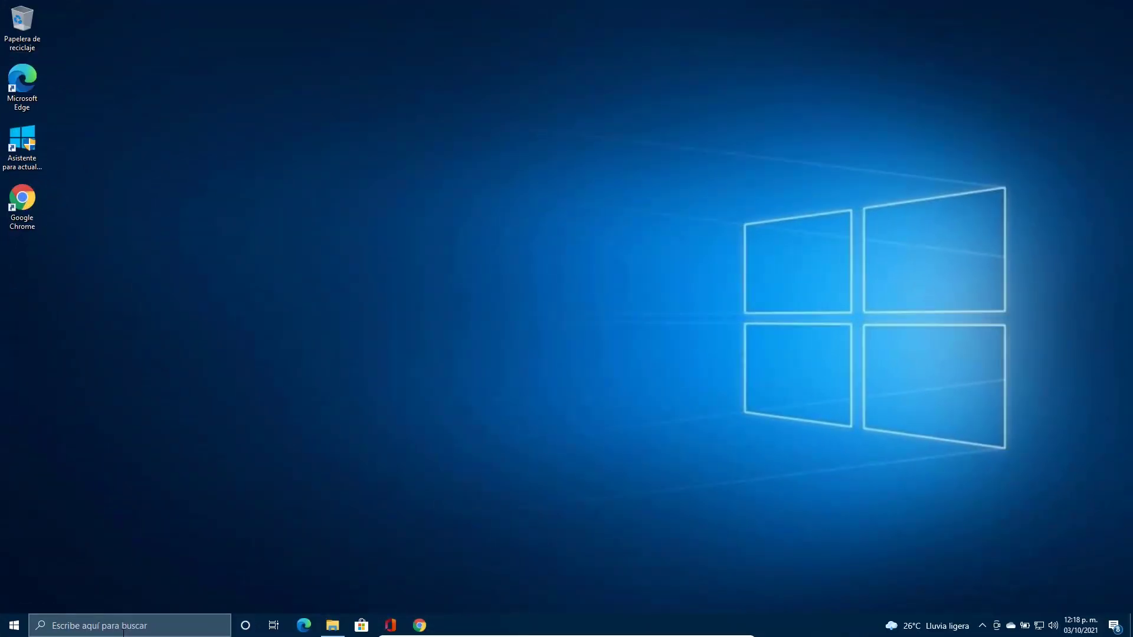
- Open Símbolo del sistema as administrator and run DISM /Online /Cleanup-Image /RestoreHealth
left_click(123, 631)
type("cmd")
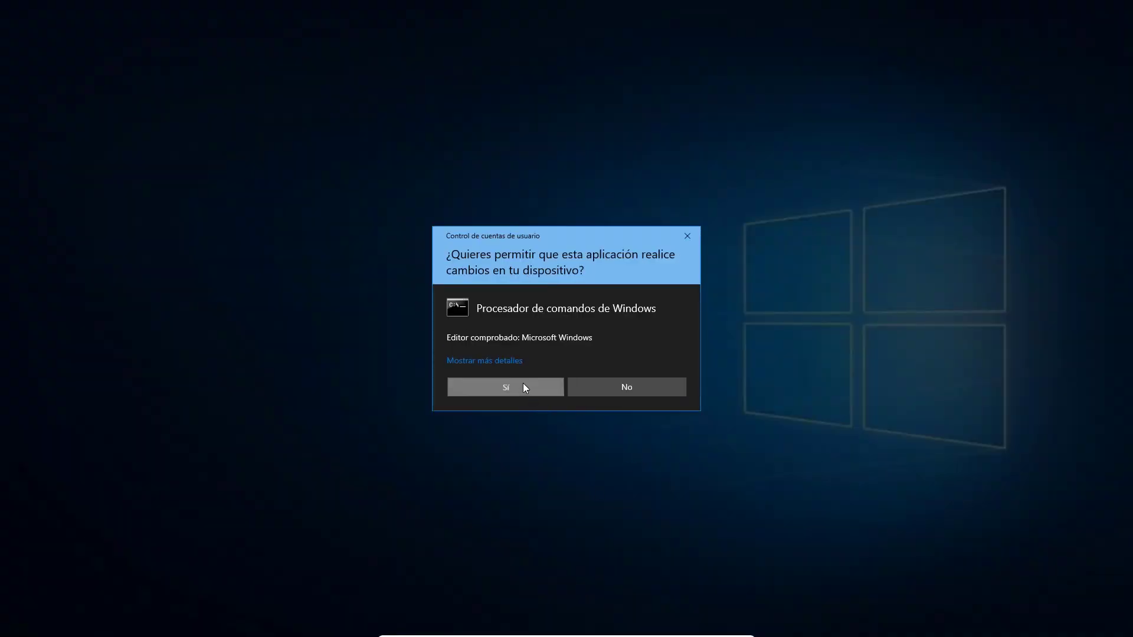
left_click(523, 385)
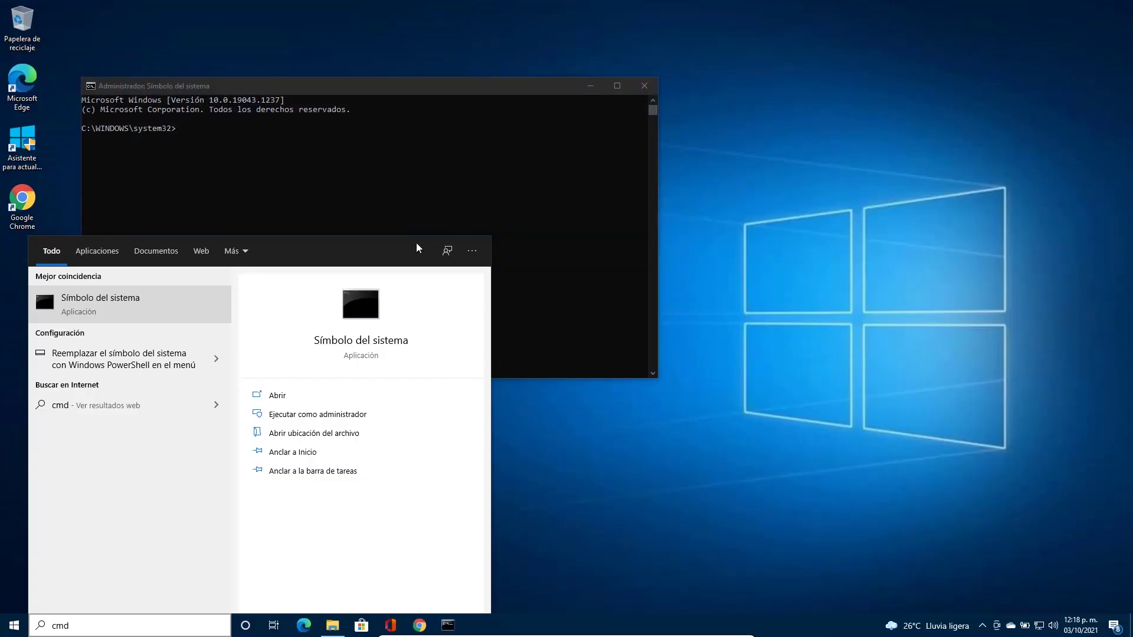
right_click(193, 135)
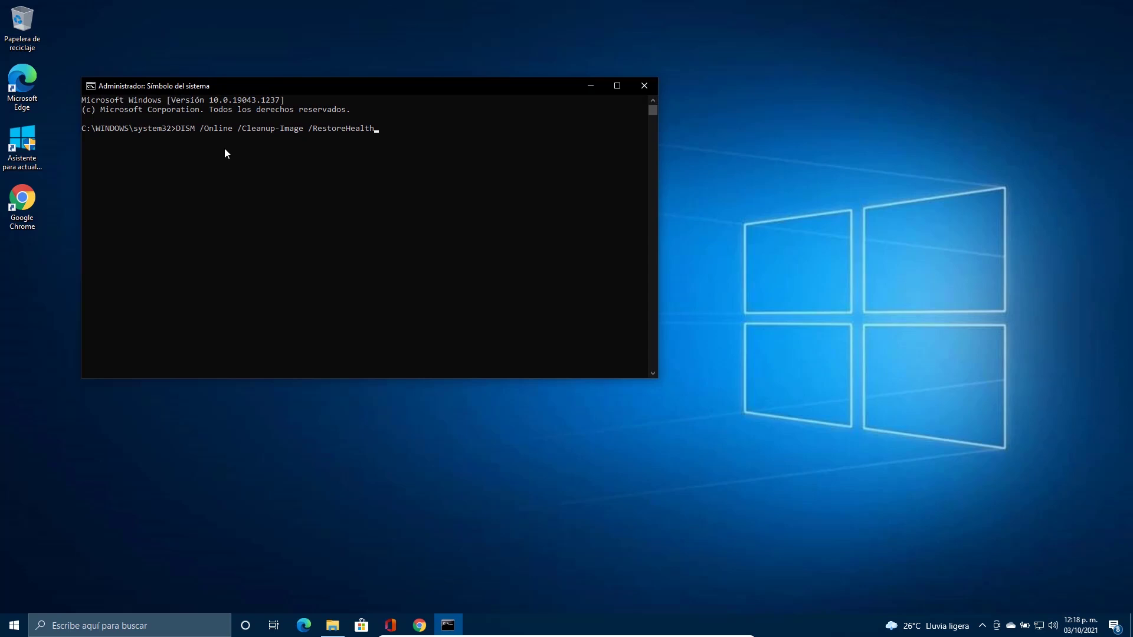
key("Return")
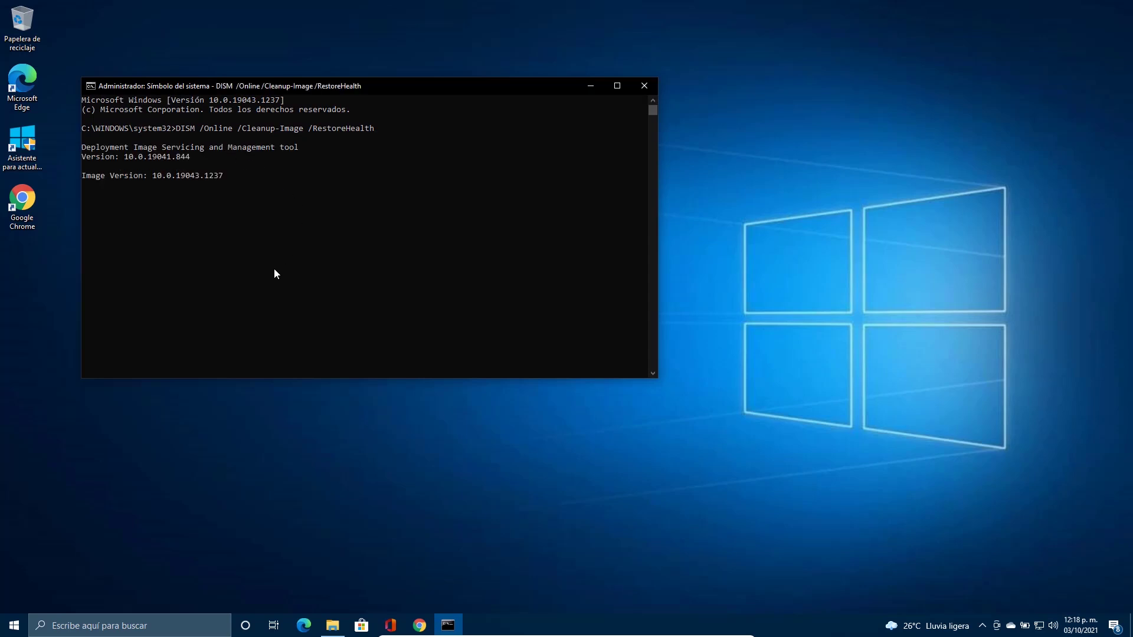